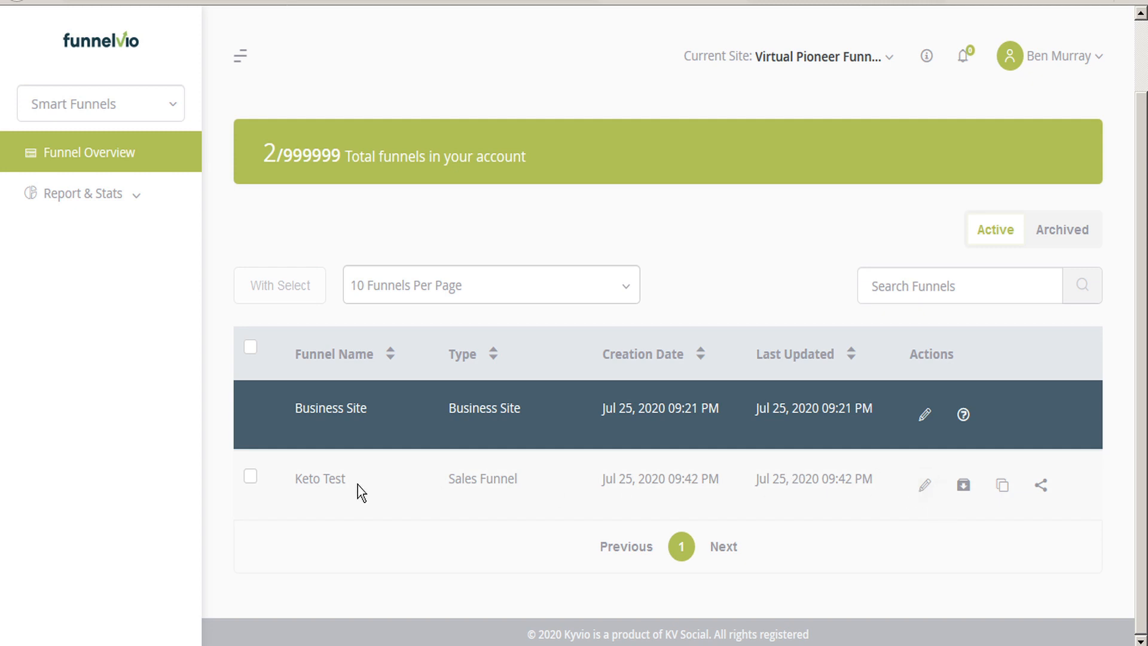
Open the Keto Test sales funnel and load its presell page in the page builder
click(926, 484)
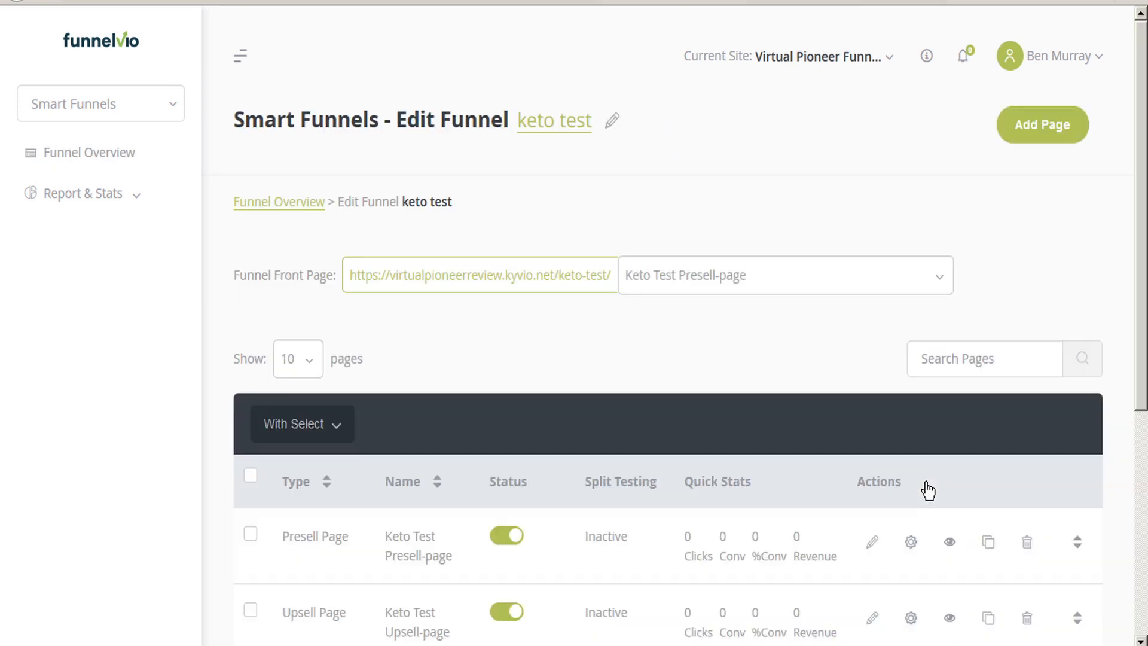
scroll(928, 490, down, 5)
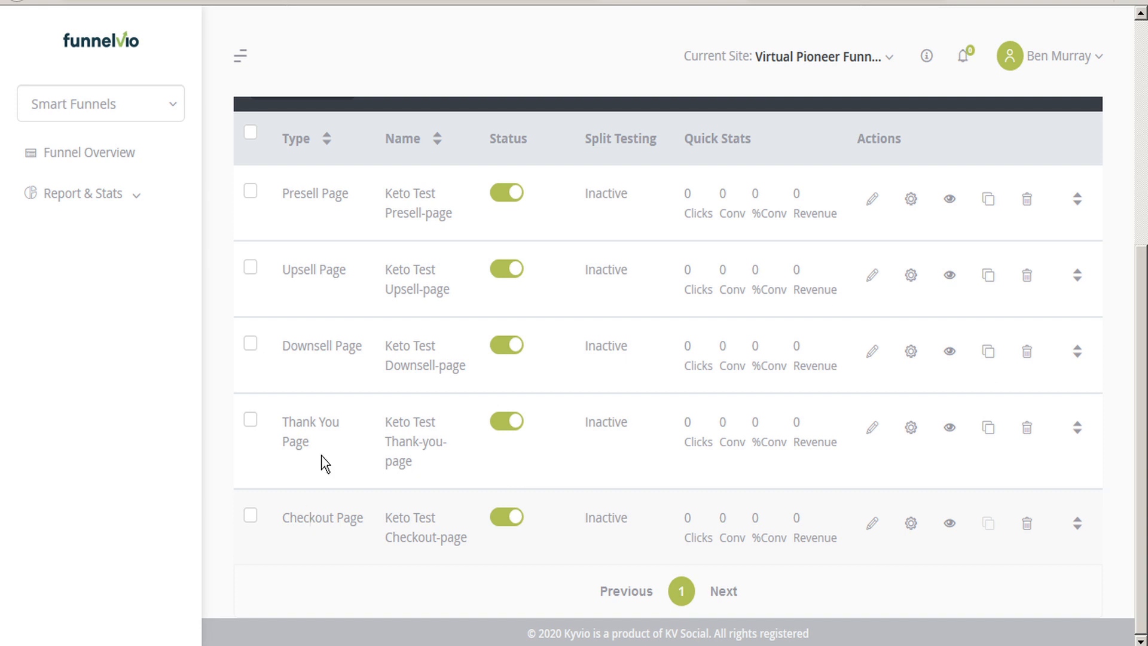
click(875, 203)
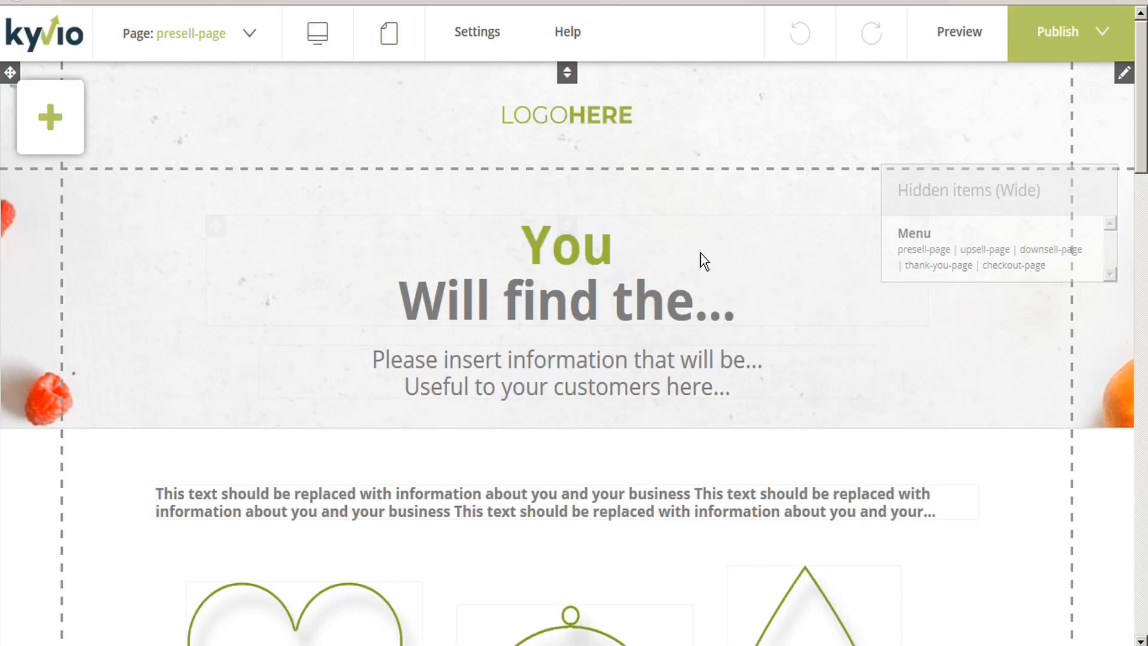
Shift the content below the presell page's header down slightly, and move the large heading text up within its section
scroll(701, 257, down, 2)
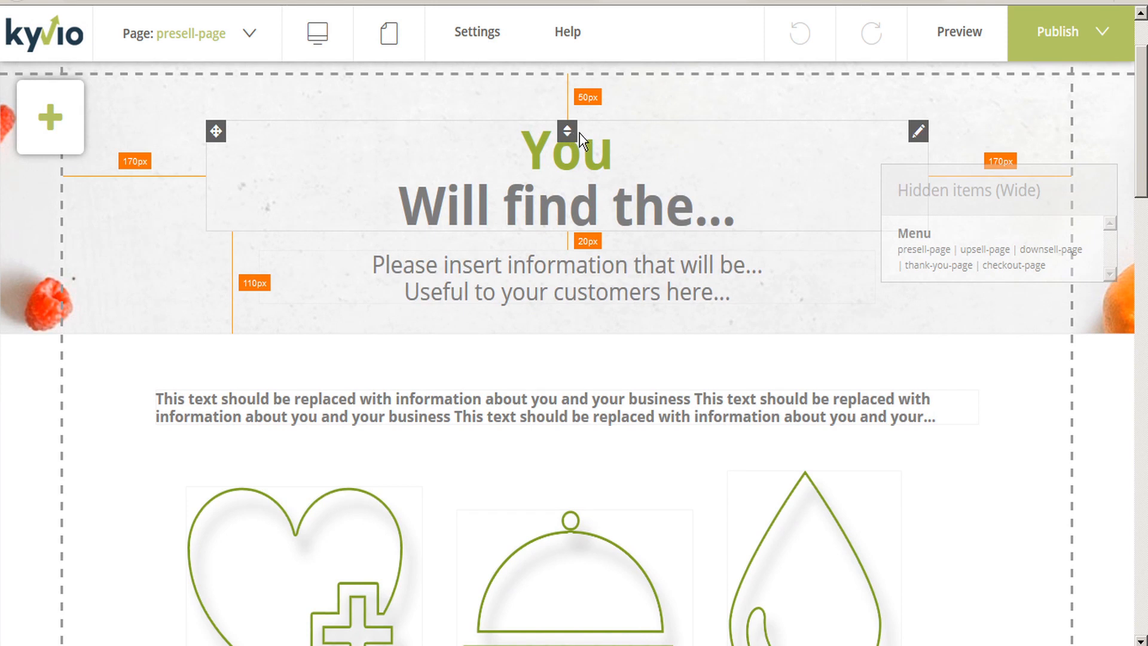
drag(567, 130, 601, 157)
drag(745, 220, 738, 143)
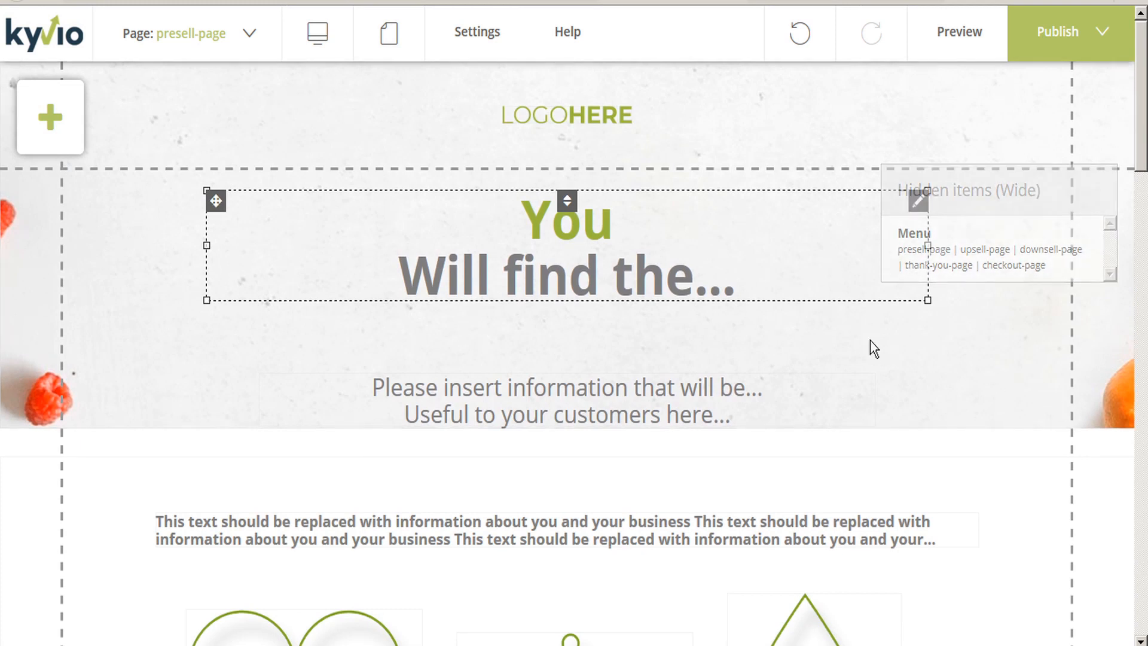
Inspect the opt-in form's properties near the page's end: fields, e-mail settings, SMTP, general settings and options, and close them
scroll(523, 281, down, 7)
scroll(523, 286, down, 15)
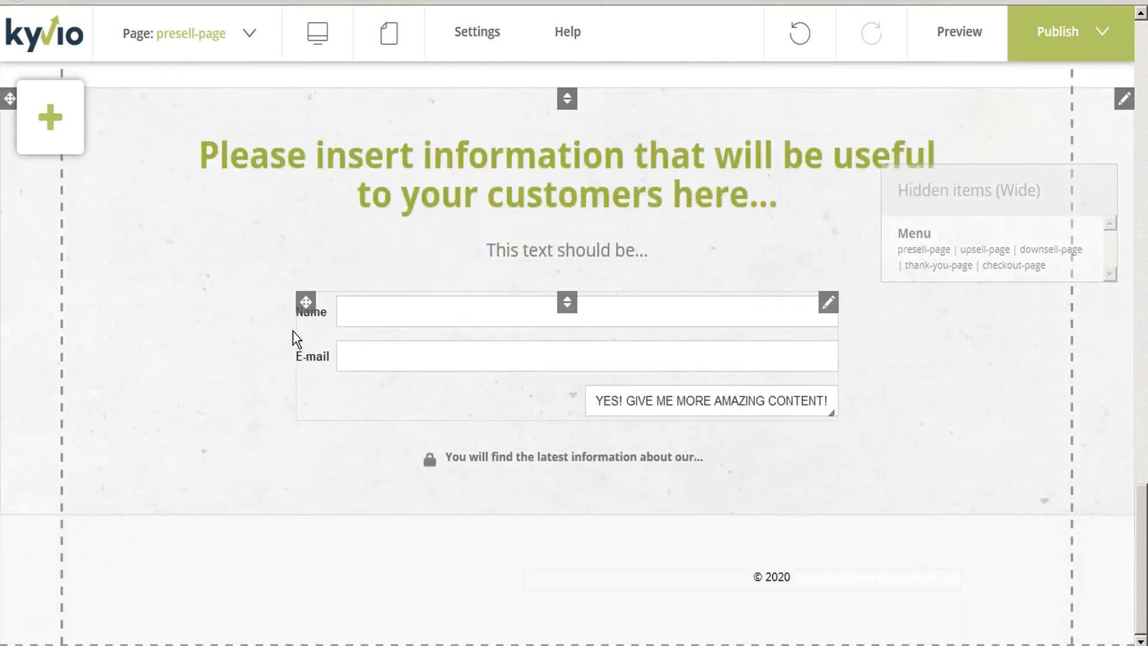
click(336, 393)
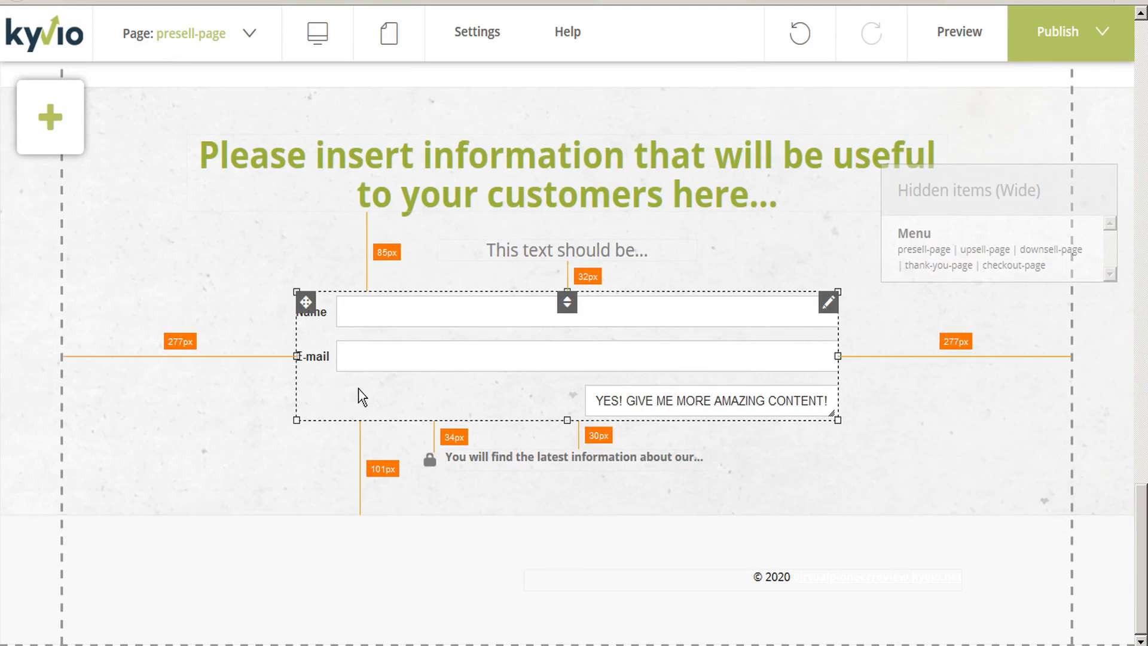
double_click(361, 396)
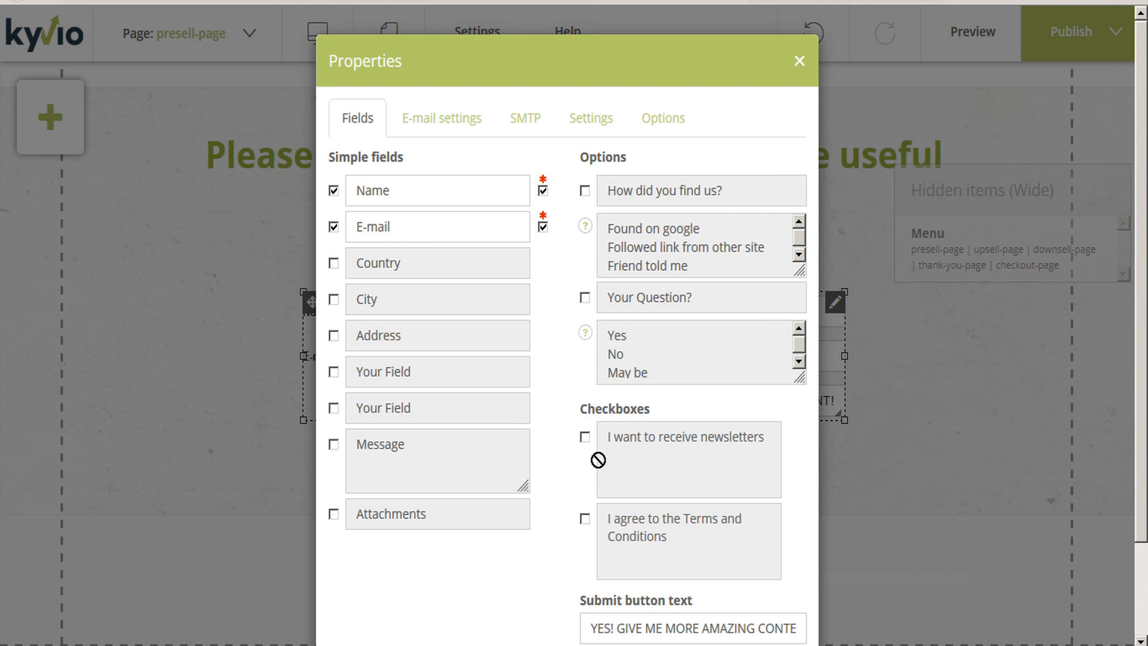
scroll(584, 446, down, 2)
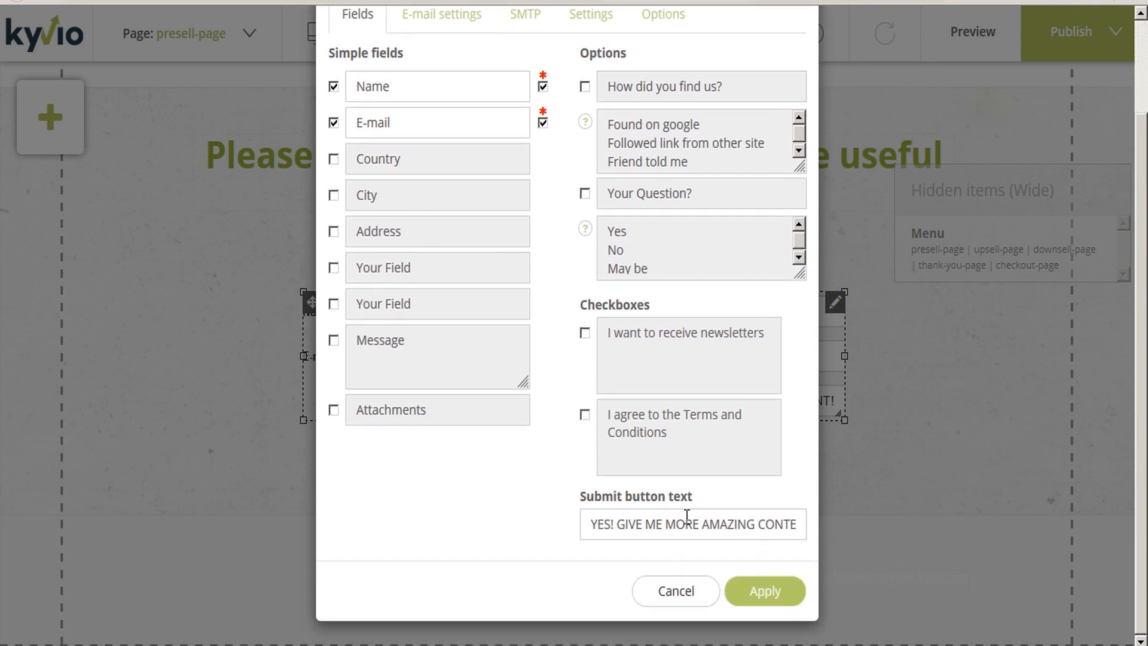
scroll(568, 351, up, 2)
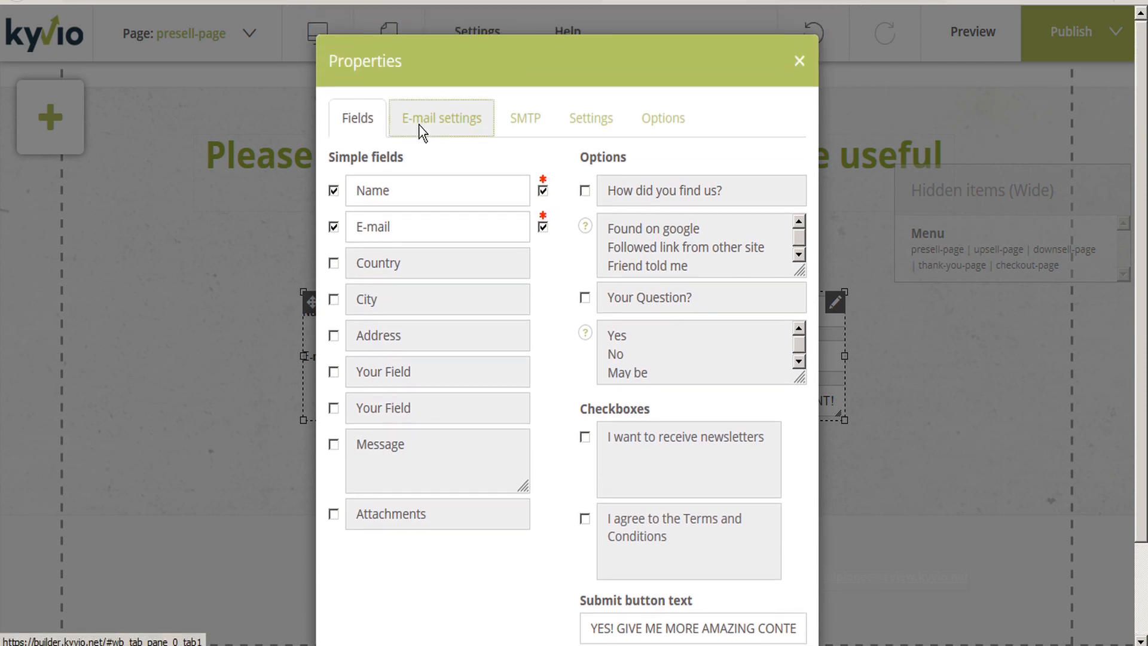
click(422, 125)
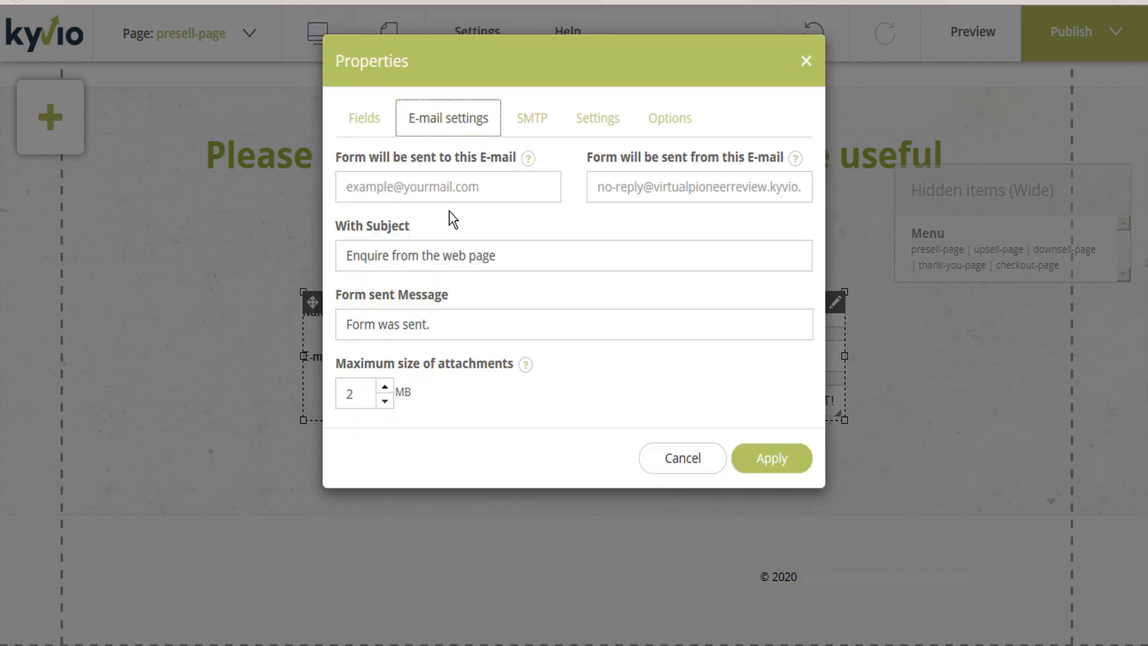
click(524, 125)
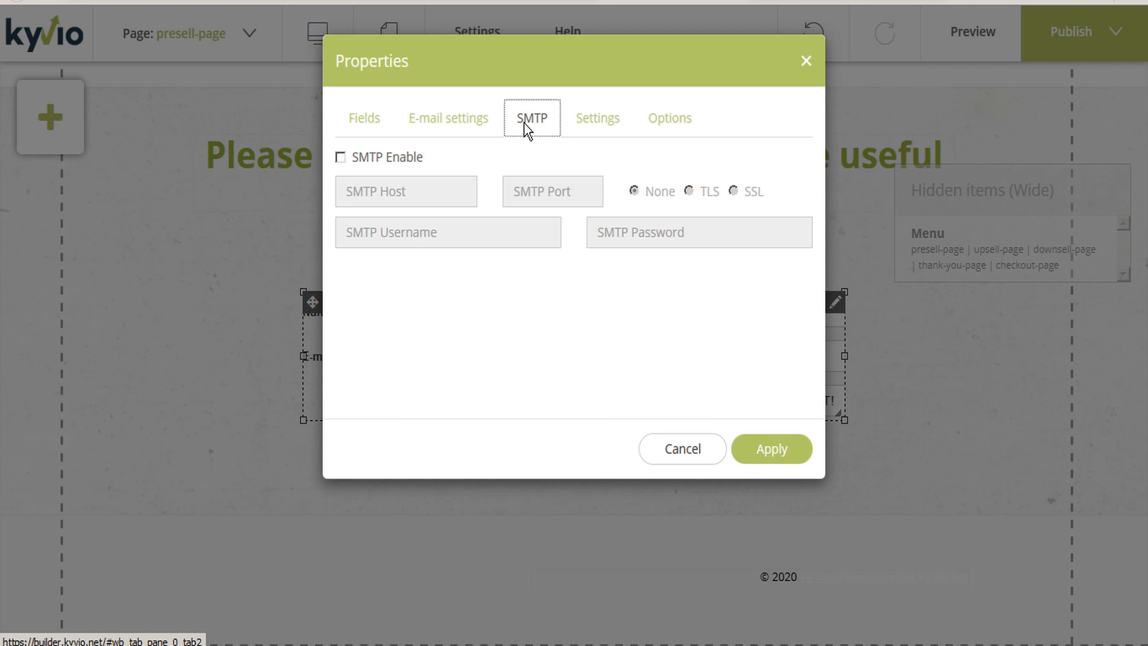
click(584, 123)
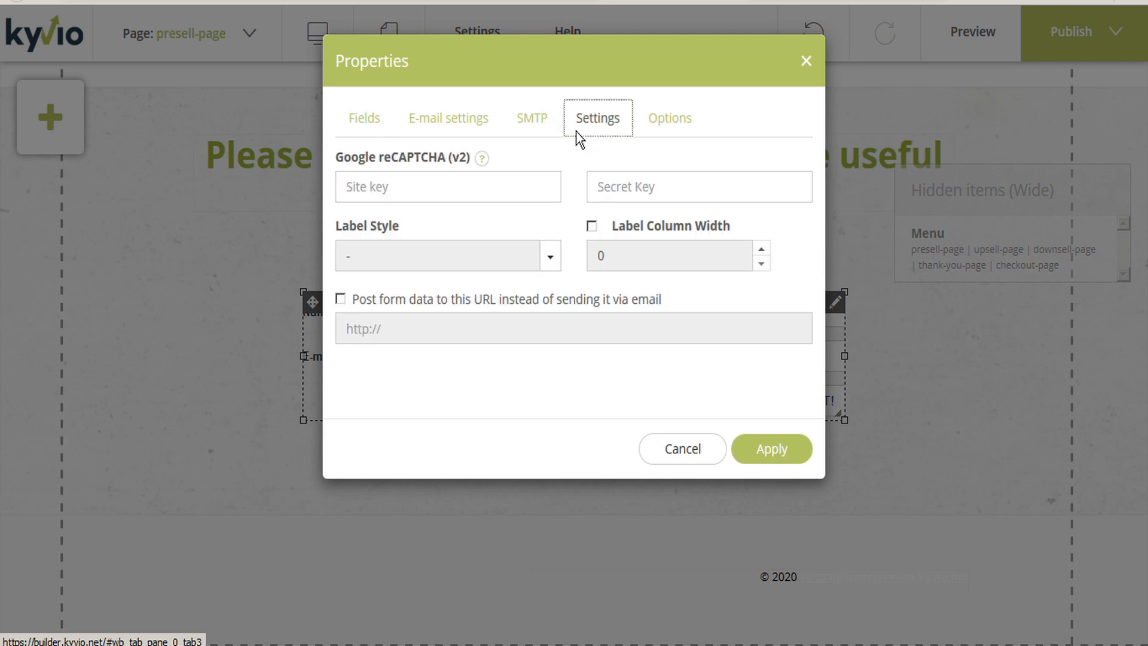
click(660, 119)
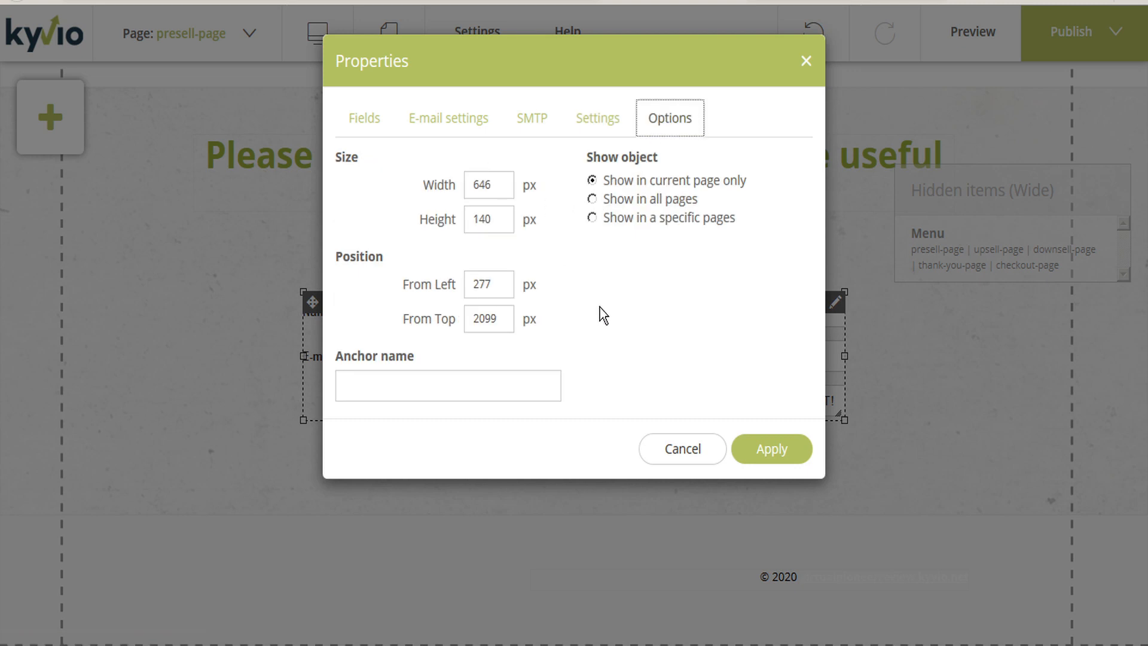
click(805, 62)
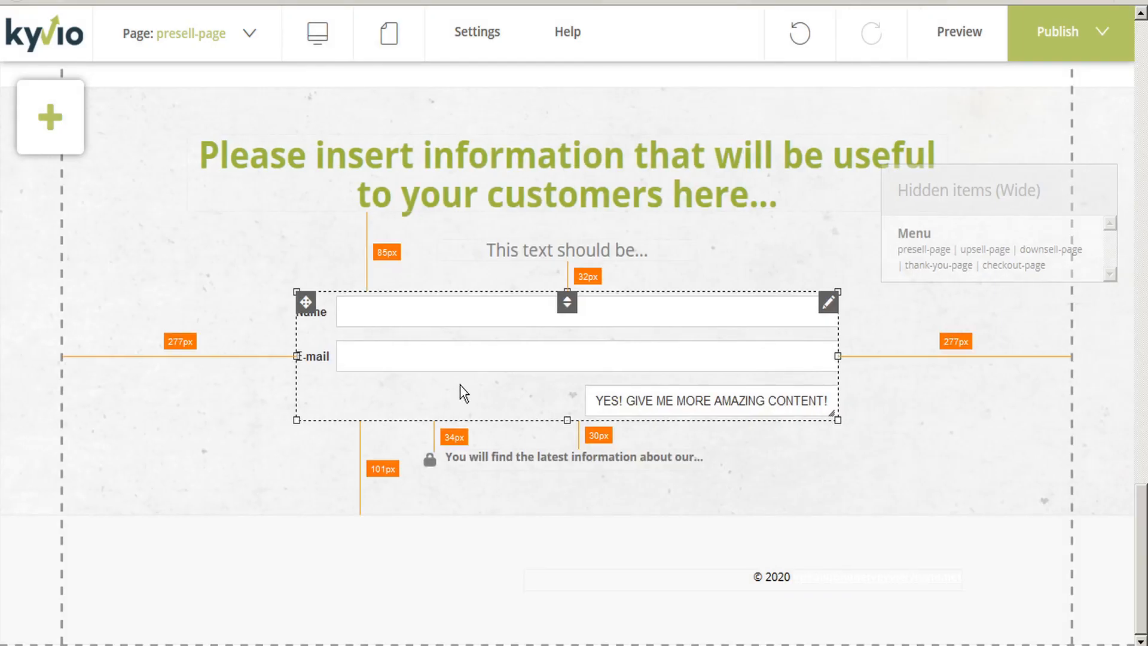
Look back over the presell page up to its header, and return to the Keto Test funnel's page list
scroll(629, 167, up, 1)
scroll(626, 171, up, 15)
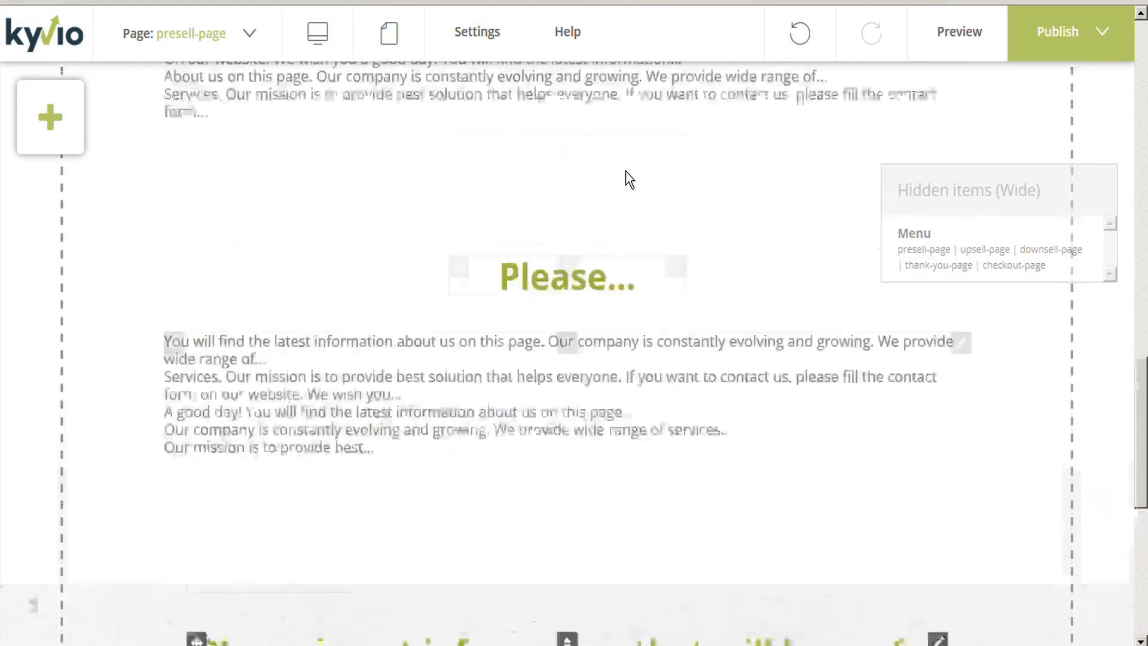
scroll(614, 202, up, 6)
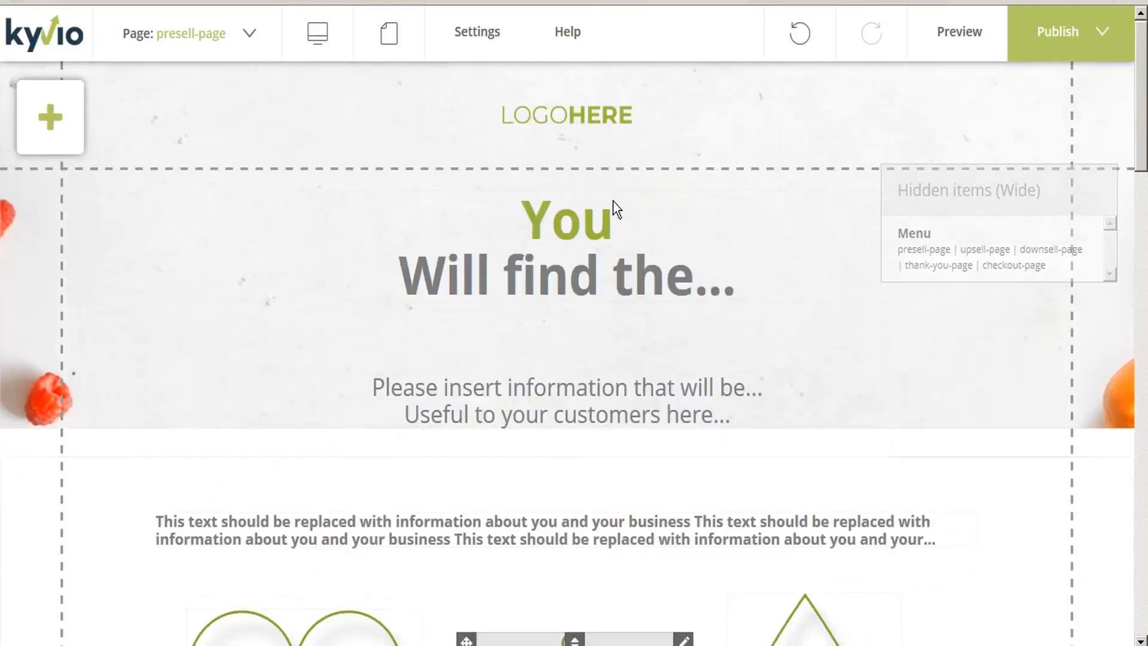
scroll(614, 202, down, 2)
scroll(614, 202, up, 3)
click(612, 201)
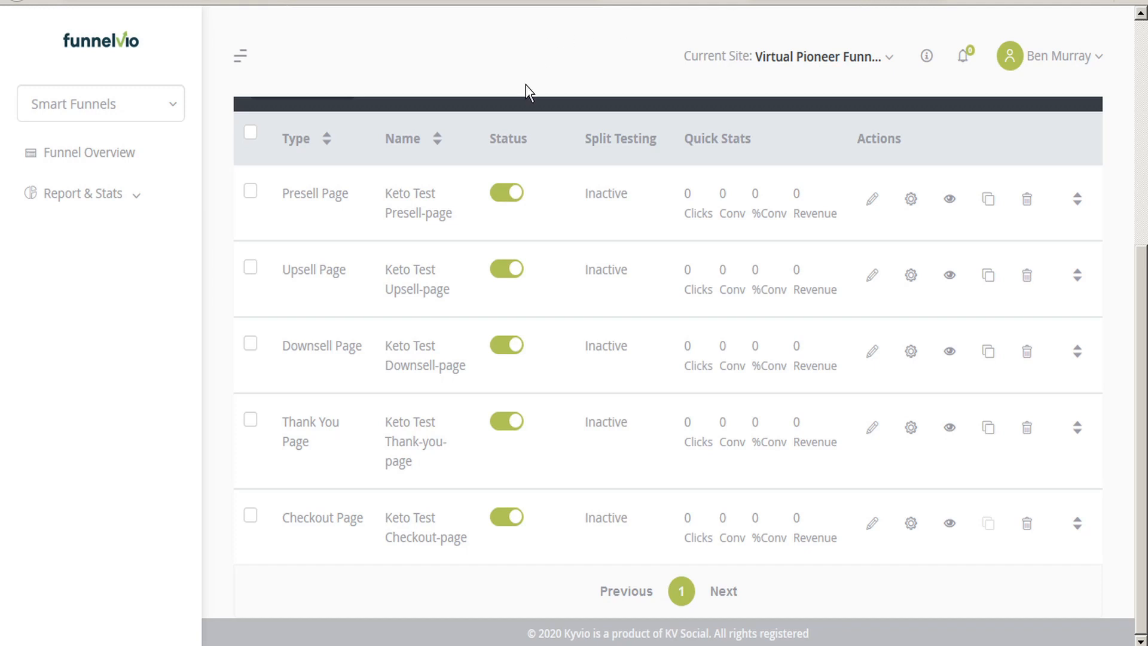
Open the account settings from the user account options
scroll(526, 85, up, 5)
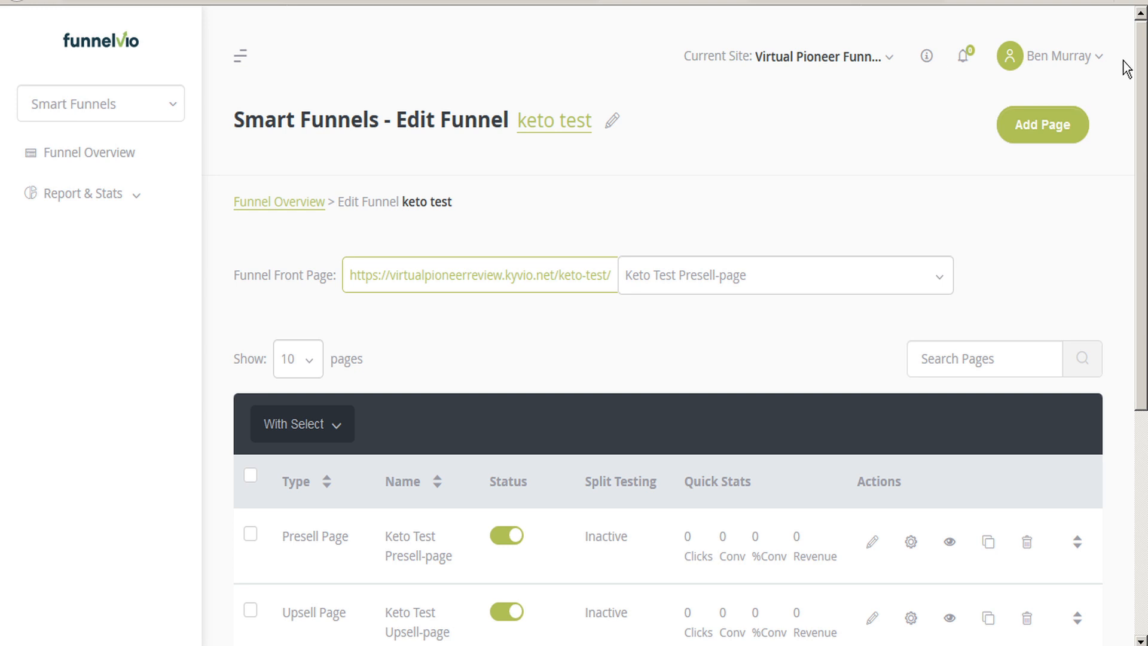
click(1100, 59)
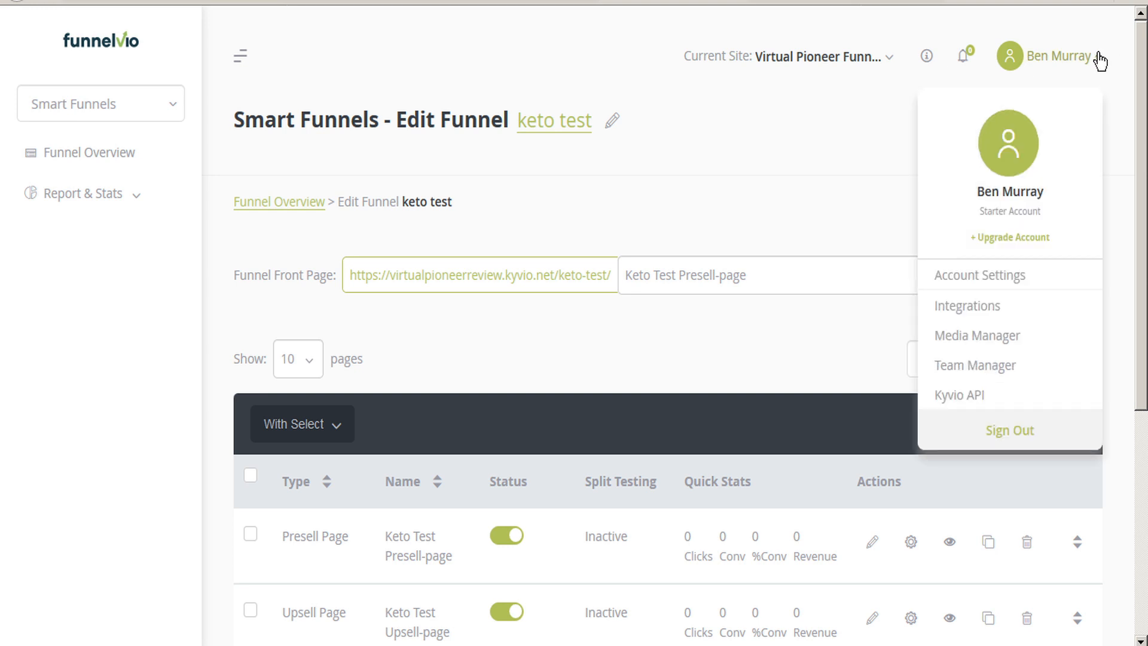
click(1013, 278)
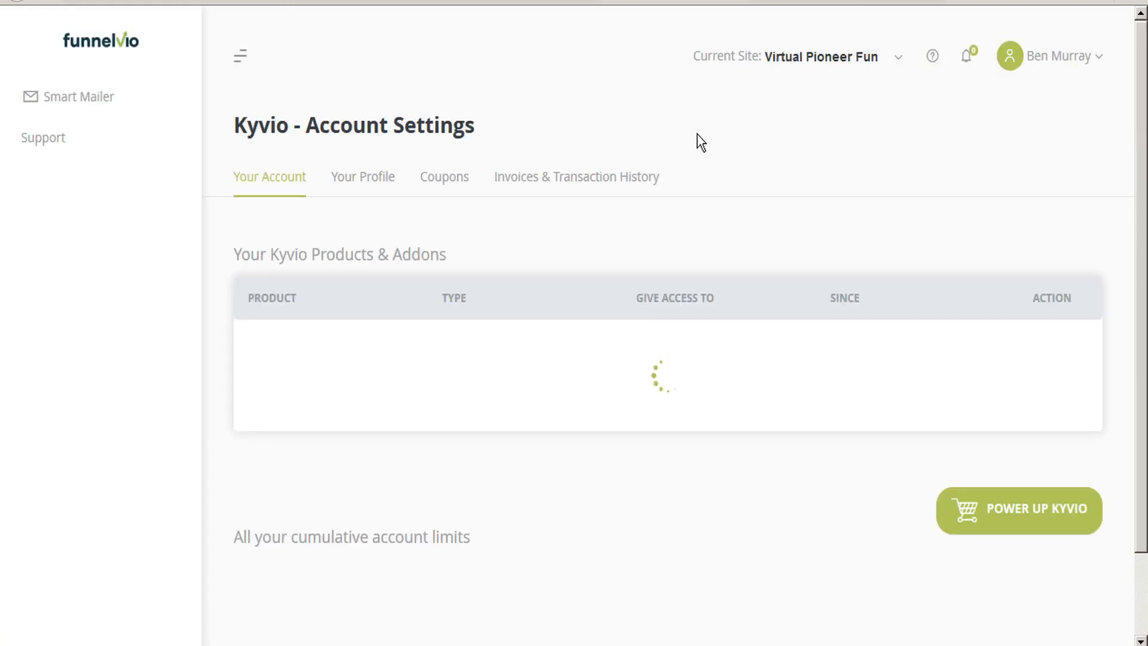
Expand and review the cumulative account limits for Smart Funnels, Dashboard and Smart Products
scroll(698, 142, down, 3)
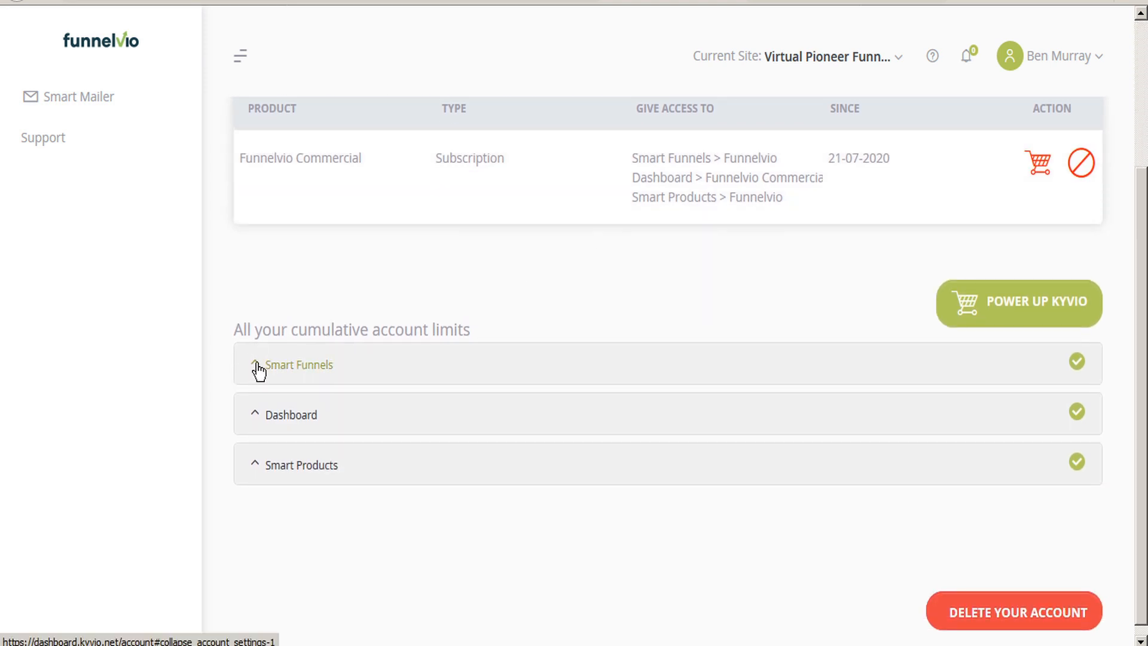
click(254, 365)
scroll(251, 400, down, 3)
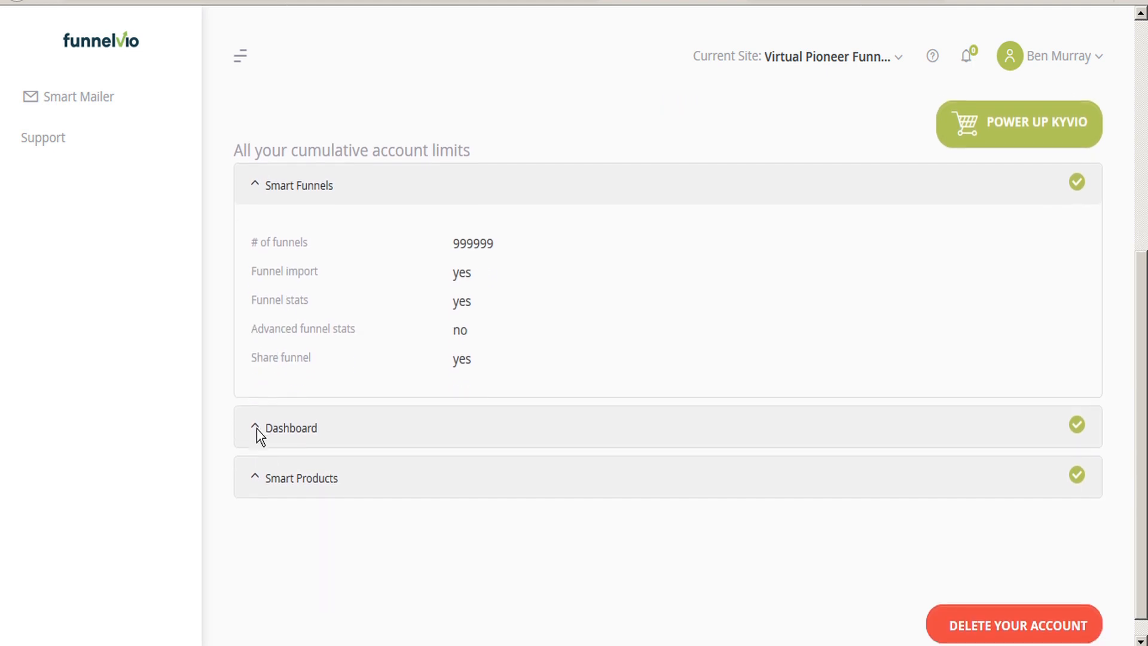
click(253, 423)
scroll(239, 460, down, 5)
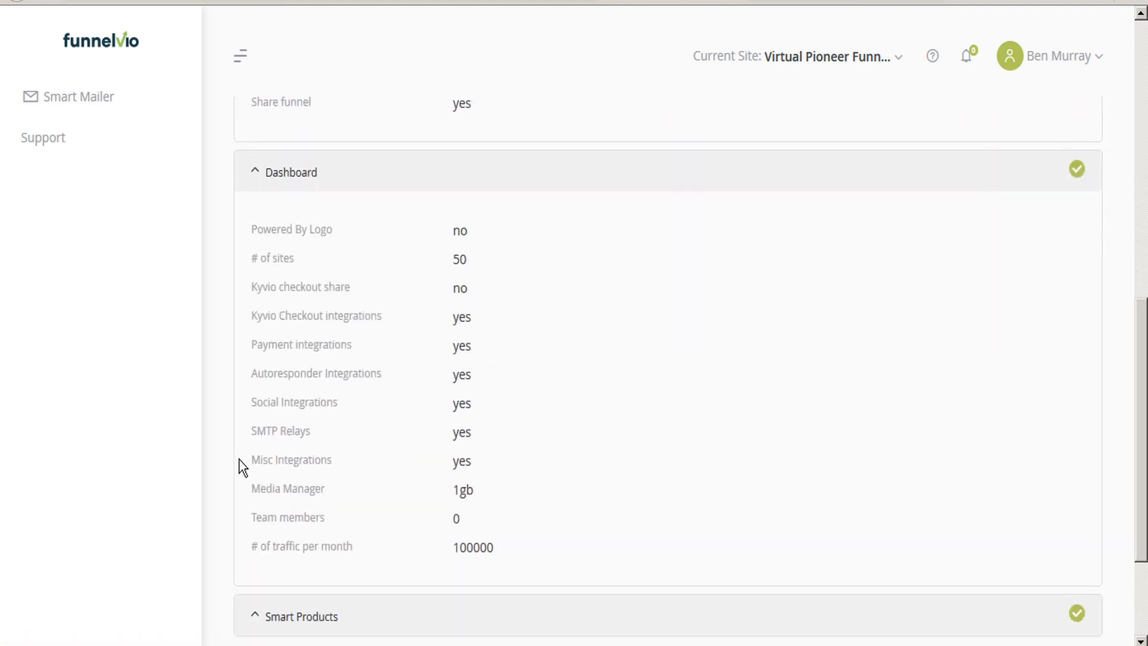
click(250, 486)
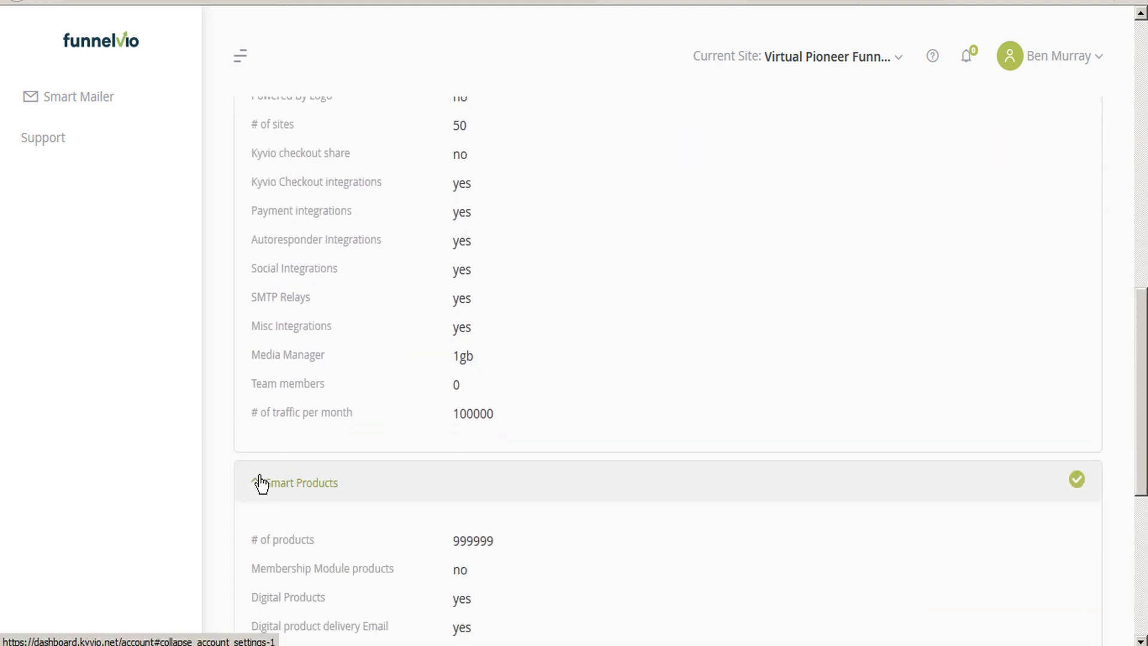
scroll(478, 378, up, 2)
scroll(478, 378, up, 8)
scroll(257, 418, down, 3)
scroll(322, 403, down, 1)
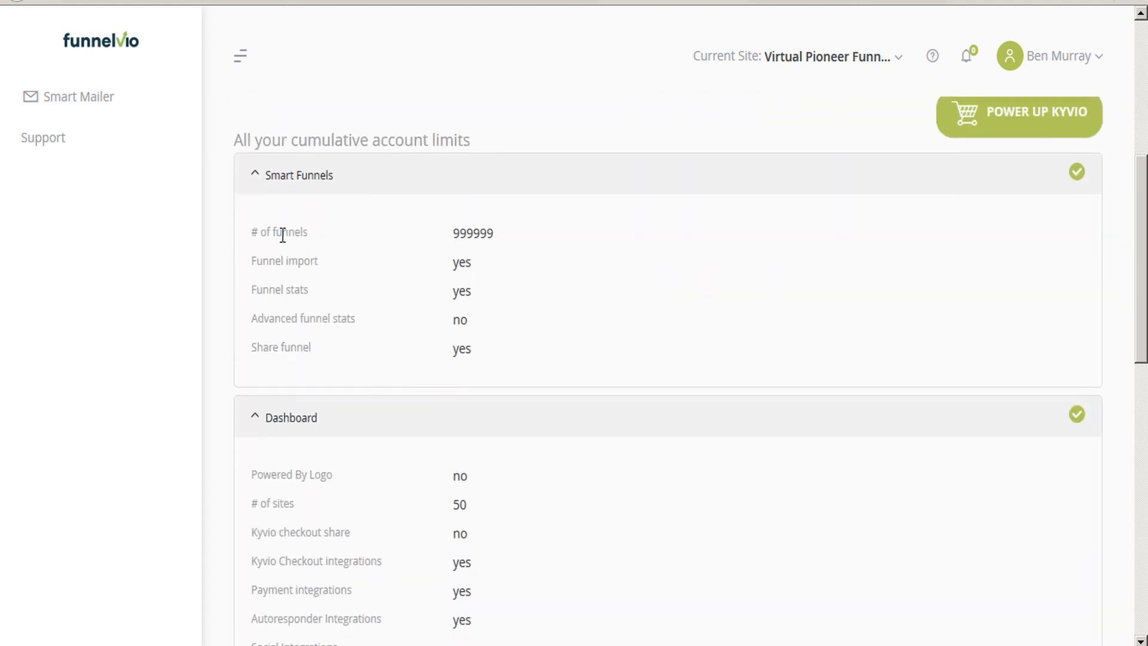
scroll(600, 432, up, 6)
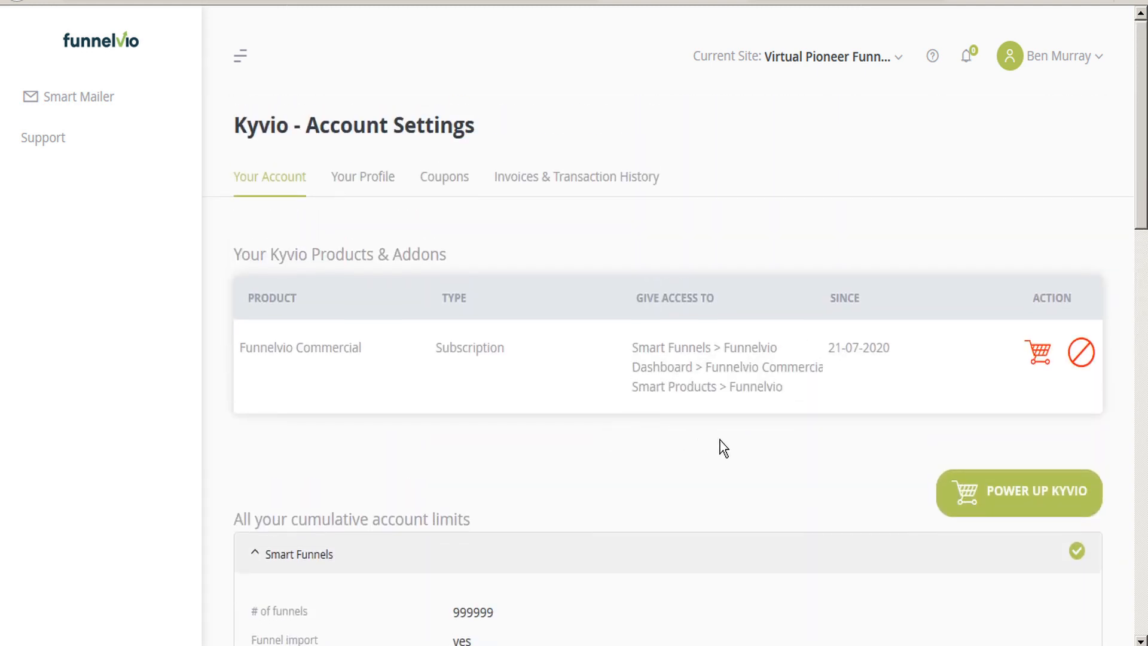
Review the account's profile settings, coupons, and invoices and transaction history
click(363, 178)
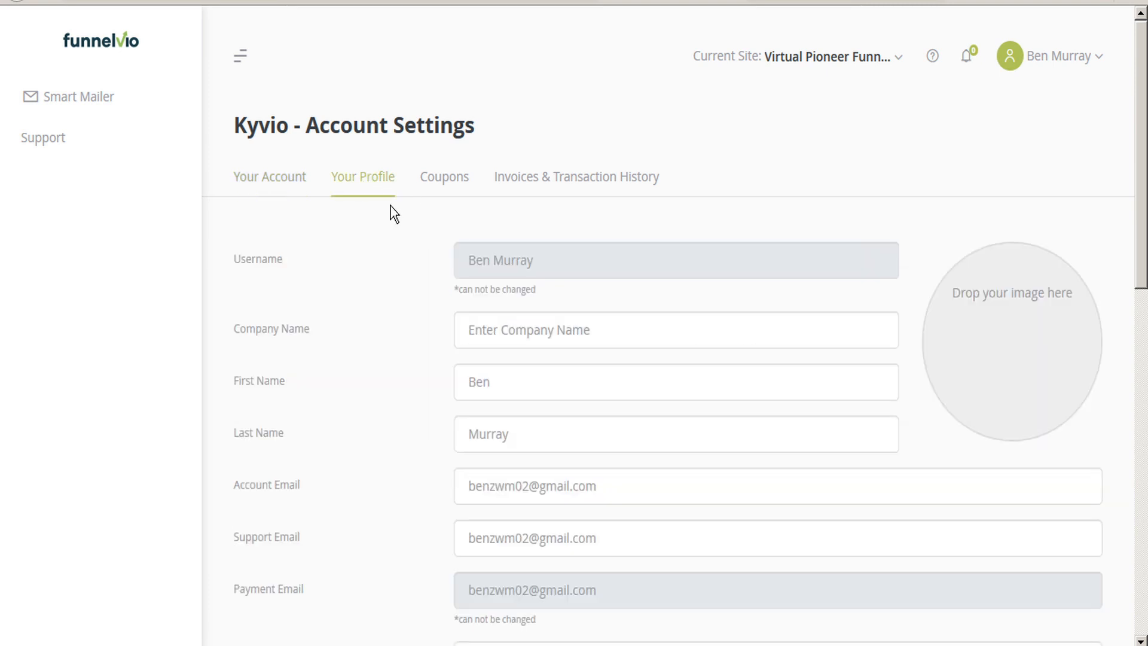
scroll(394, 239, down, 1)
scroll(394, 256, down, 10)
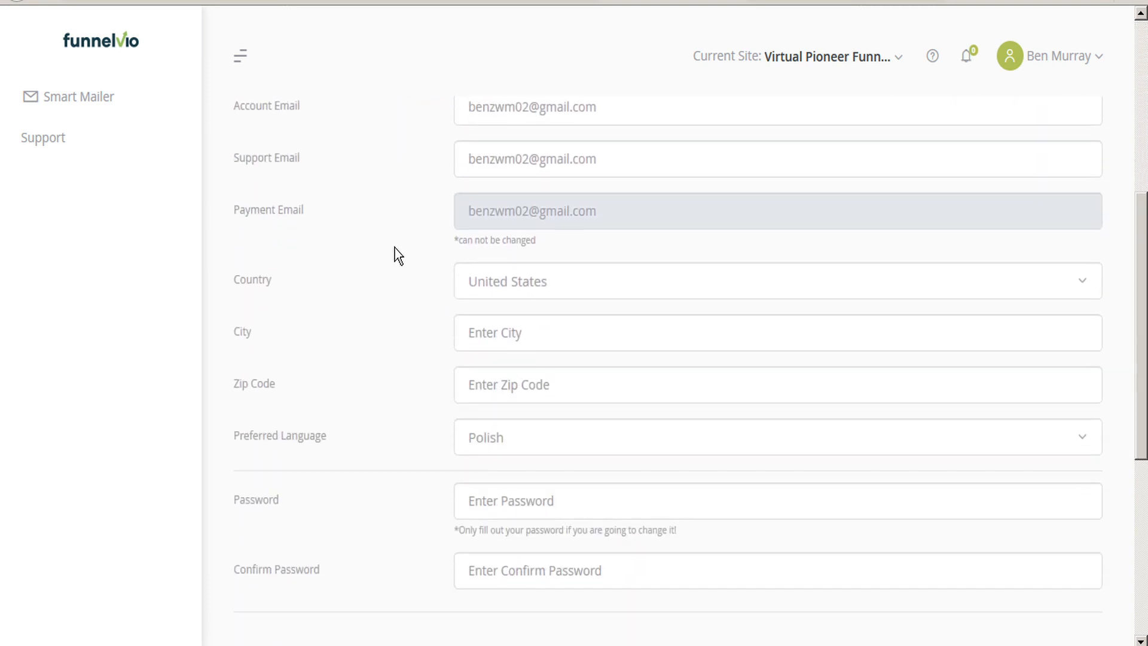
scroll(395, 256, down, 2)
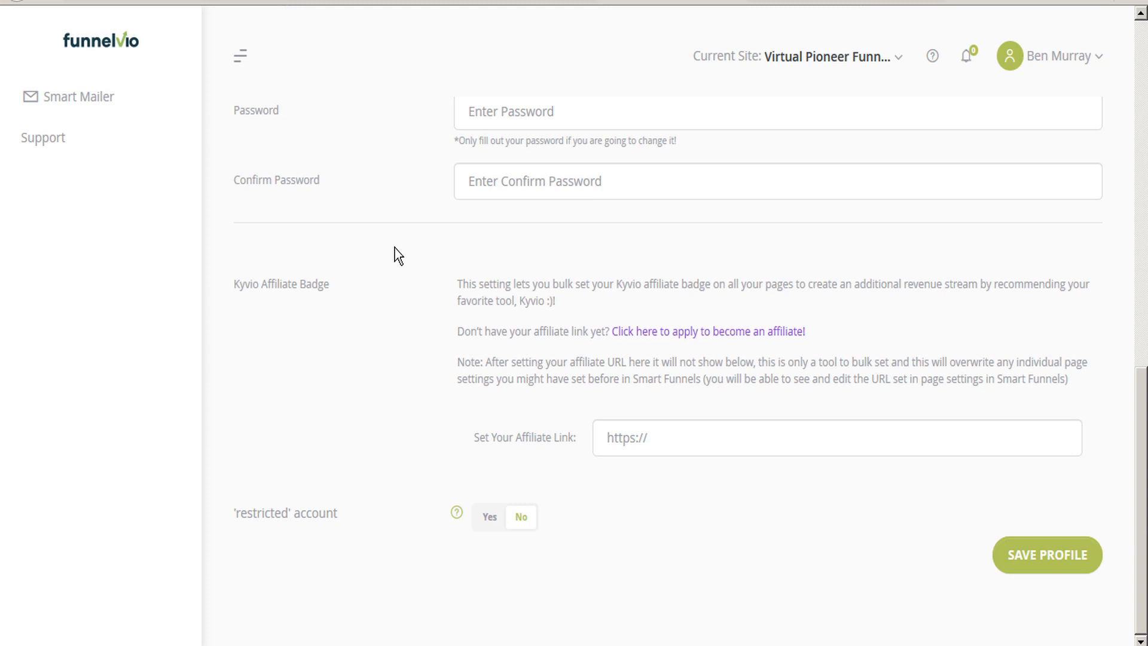
scroll(396, 251, up, 13)
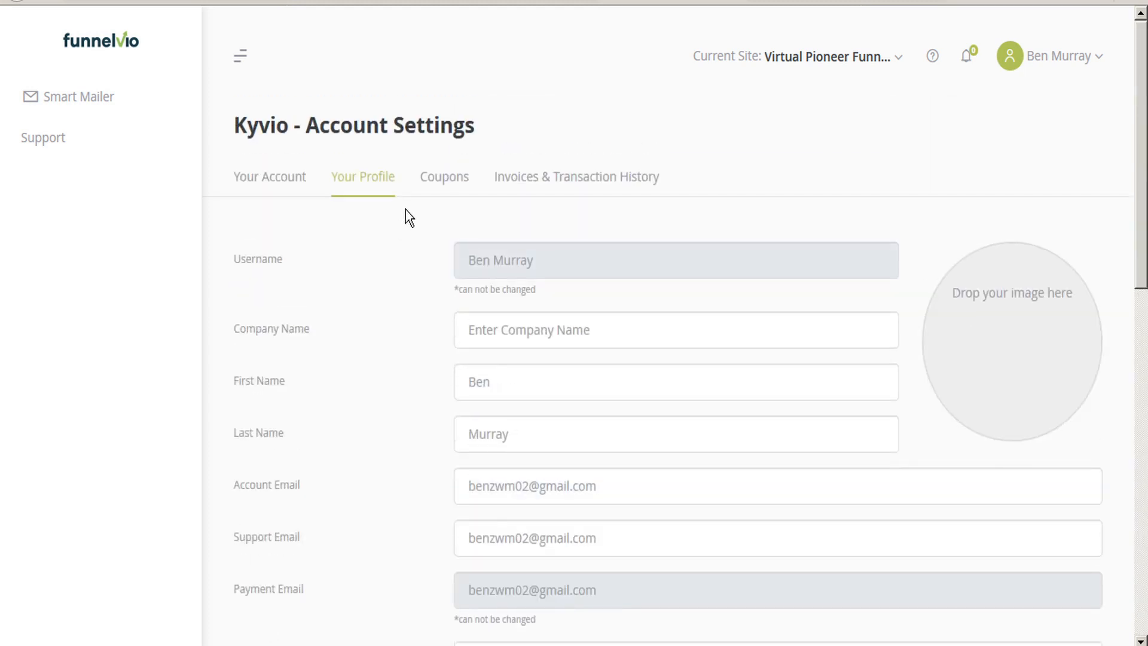
click(461, 183)
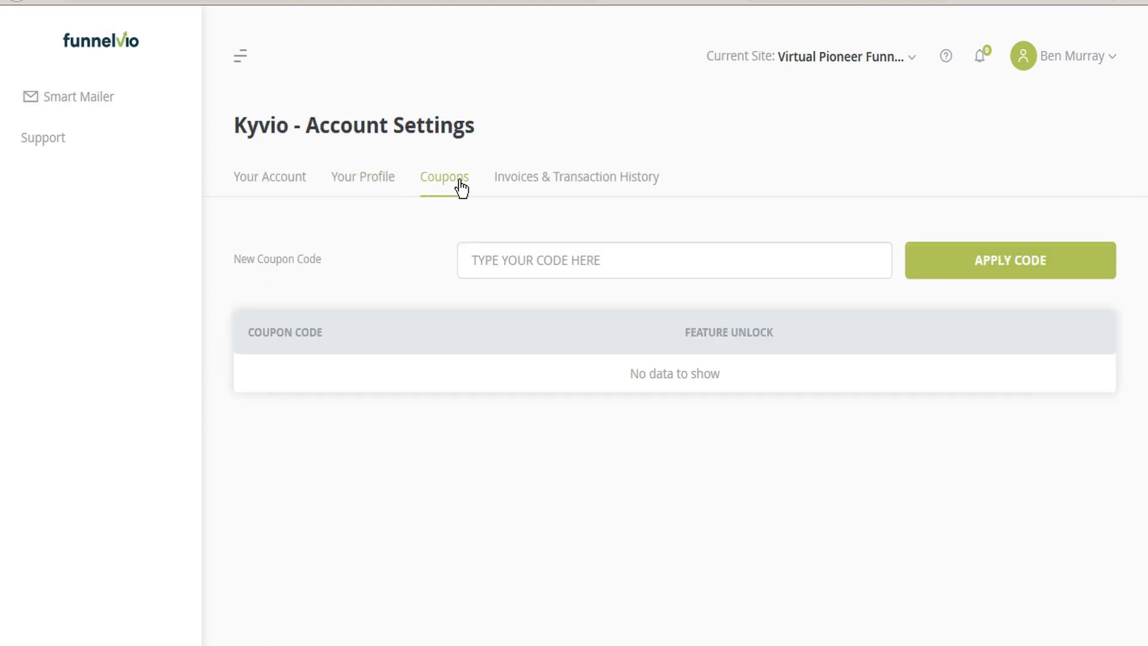
click(538, 179)
Open the account's Integrations page and start a new integration
click(1110, 60)
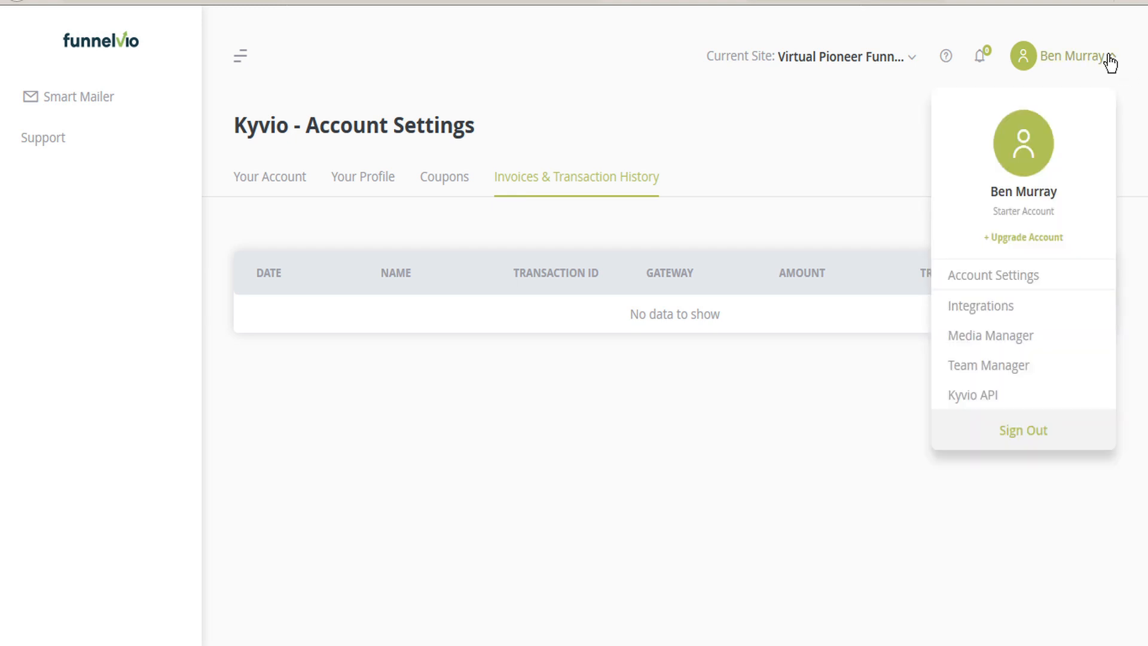
click(981, 306)
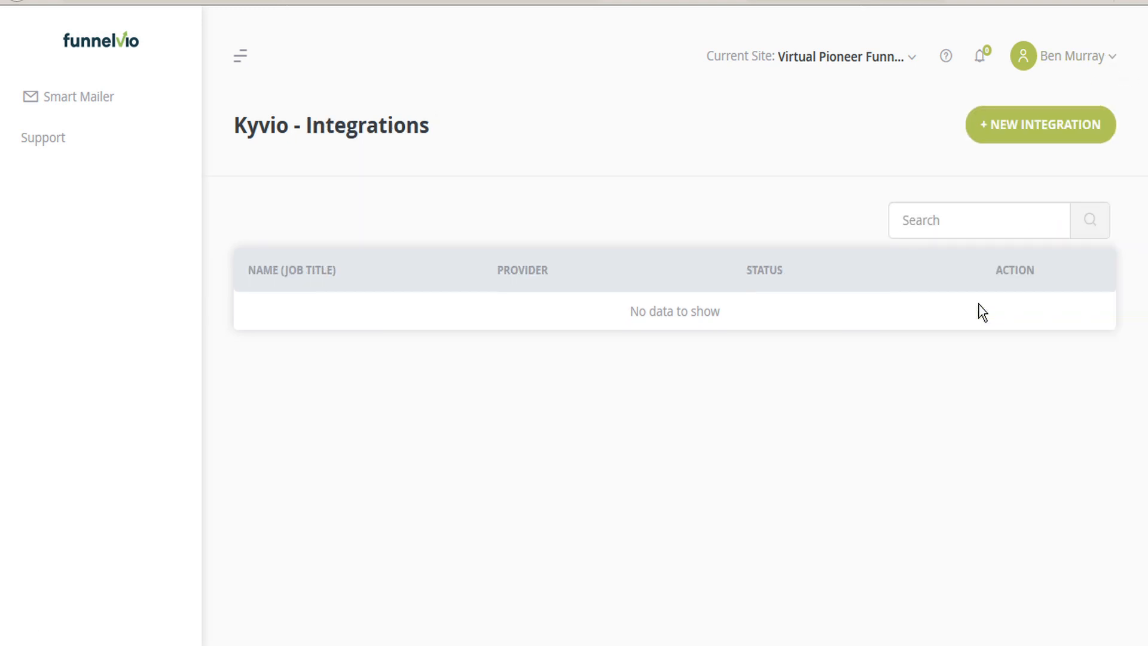
click(1041, 128)
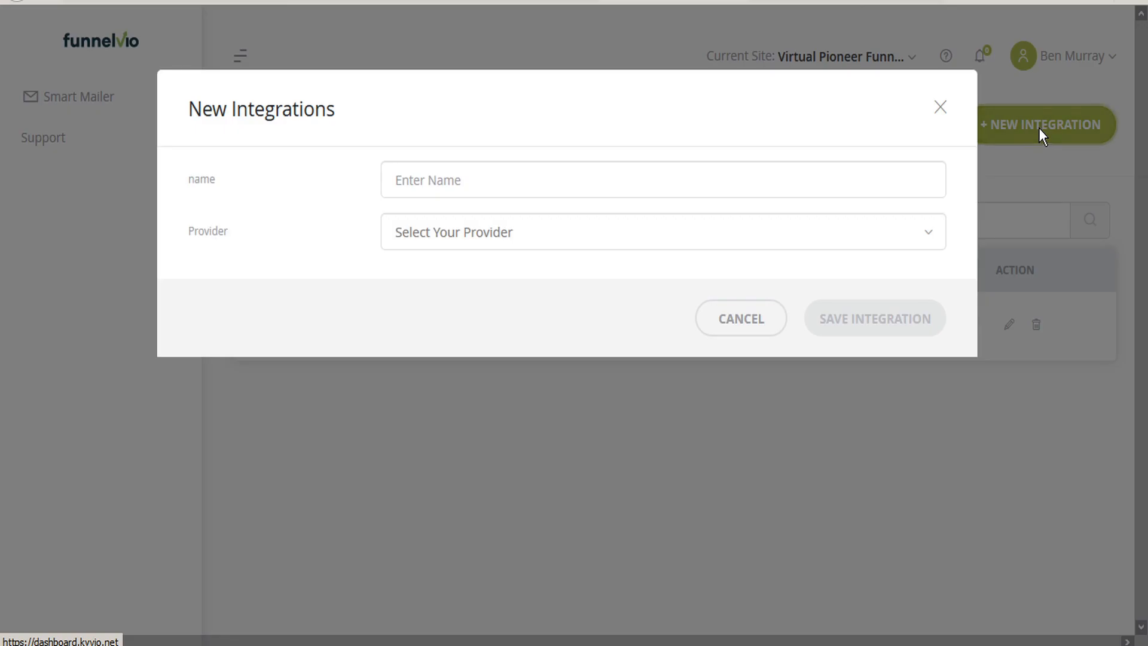
Review the available integration providers, from autoresponder and checkout services to payment, webinar, SMTP and miscellaneous ones
click(507, 242)
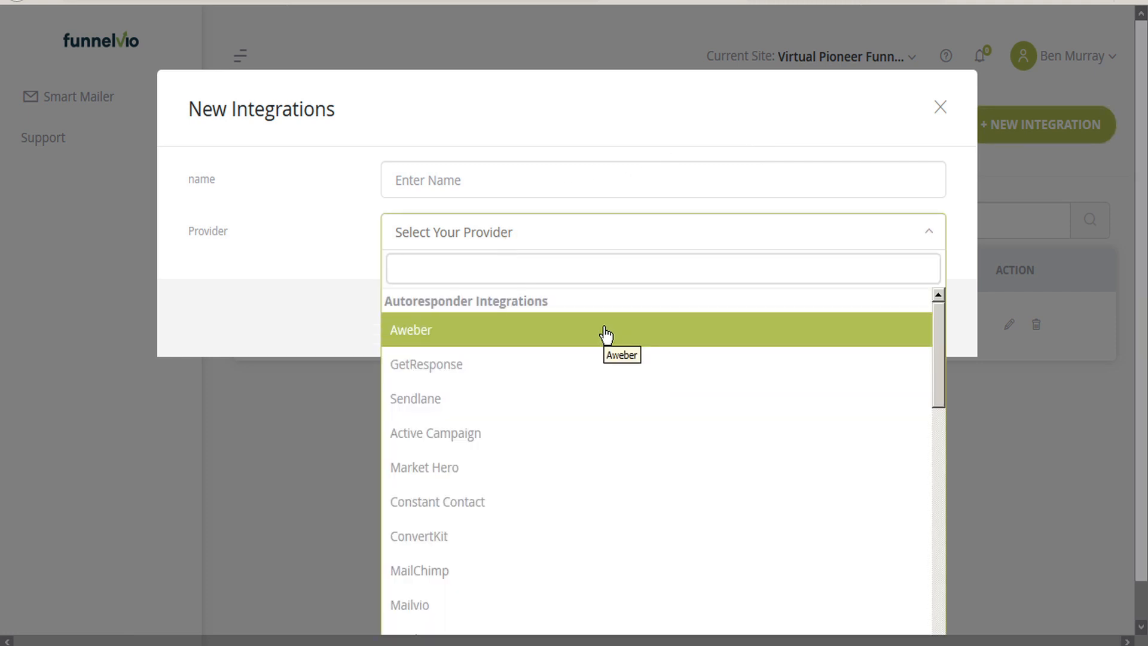
scroll(605, 335, down, 10)
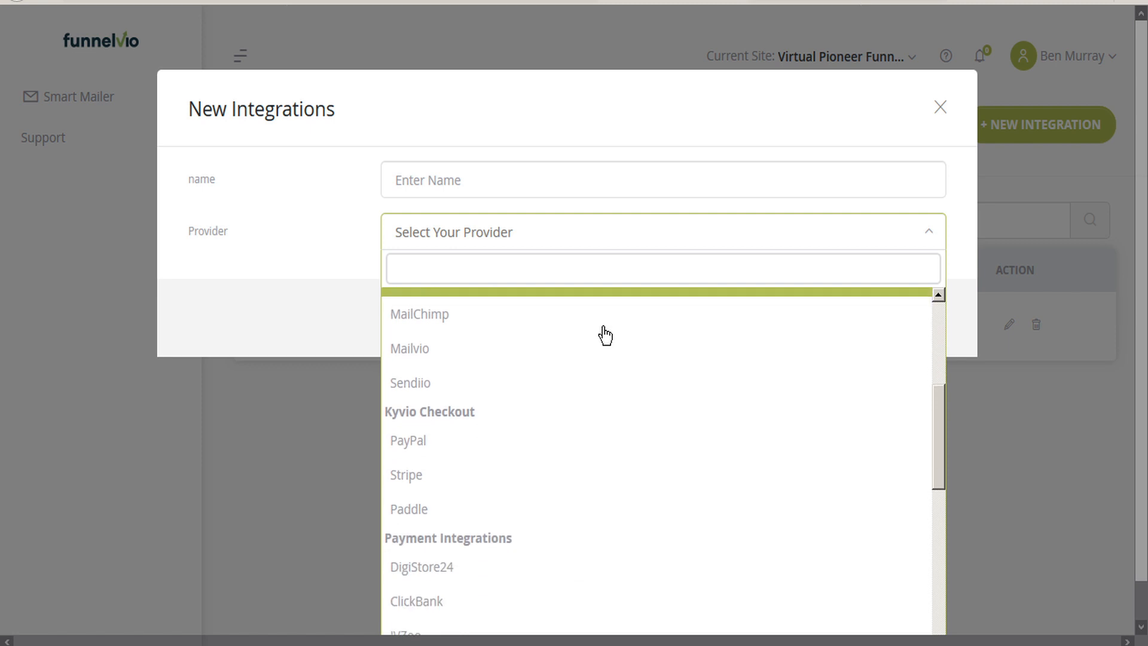
scroll(605, 334, down, 5)
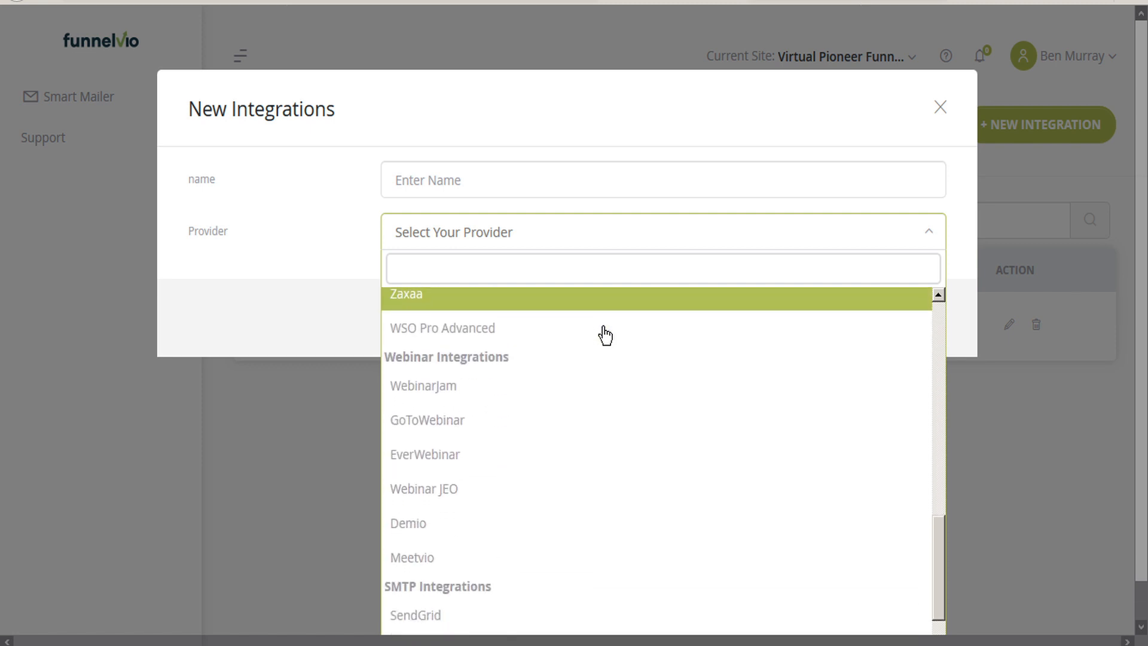
scroll(538, 527, down, 1)
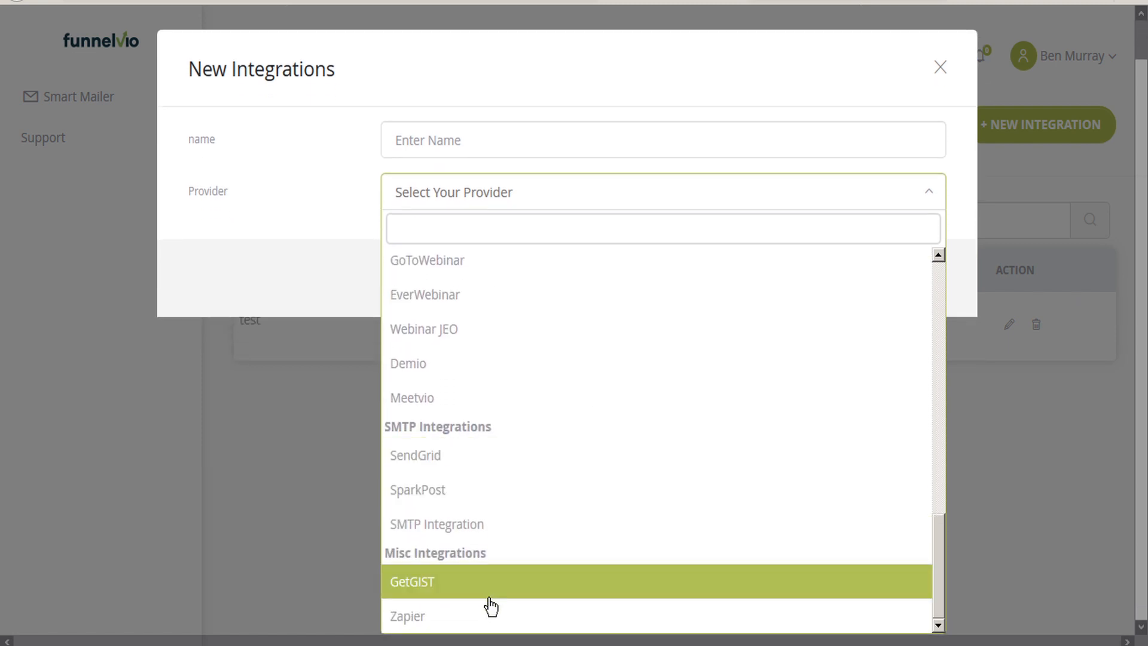
scroll(538, 584, up, 5)
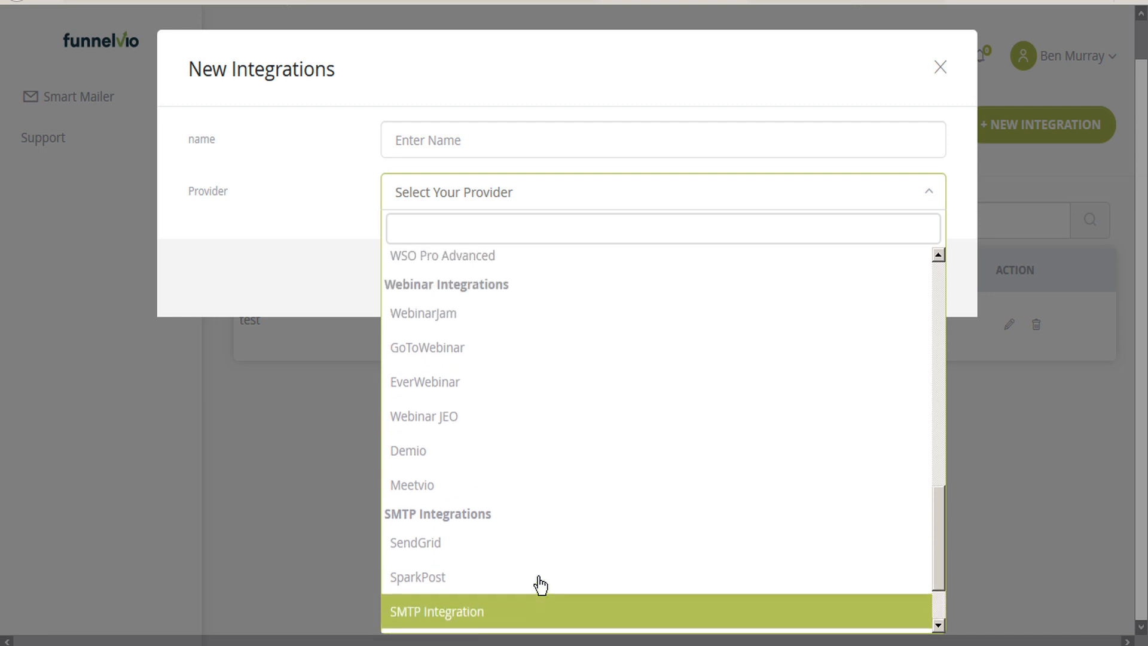
scroll(538, 584, up, 5)
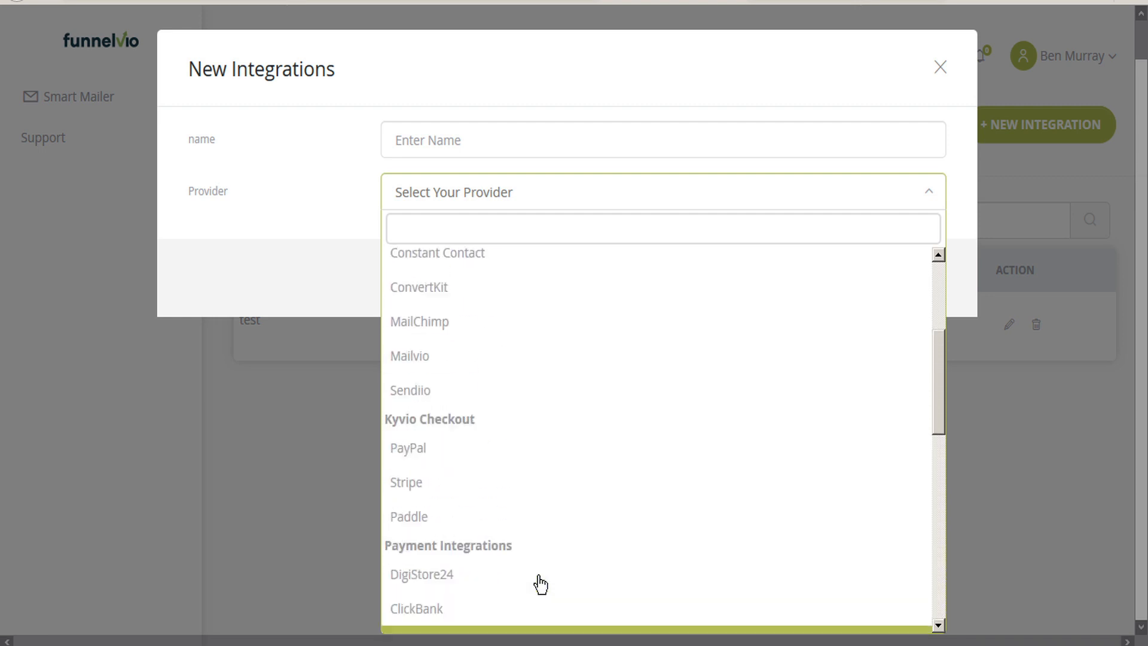
Choose PayPal as the provider, review its credential fields and sandbox option, and cancel the new integration
click(519, 504)
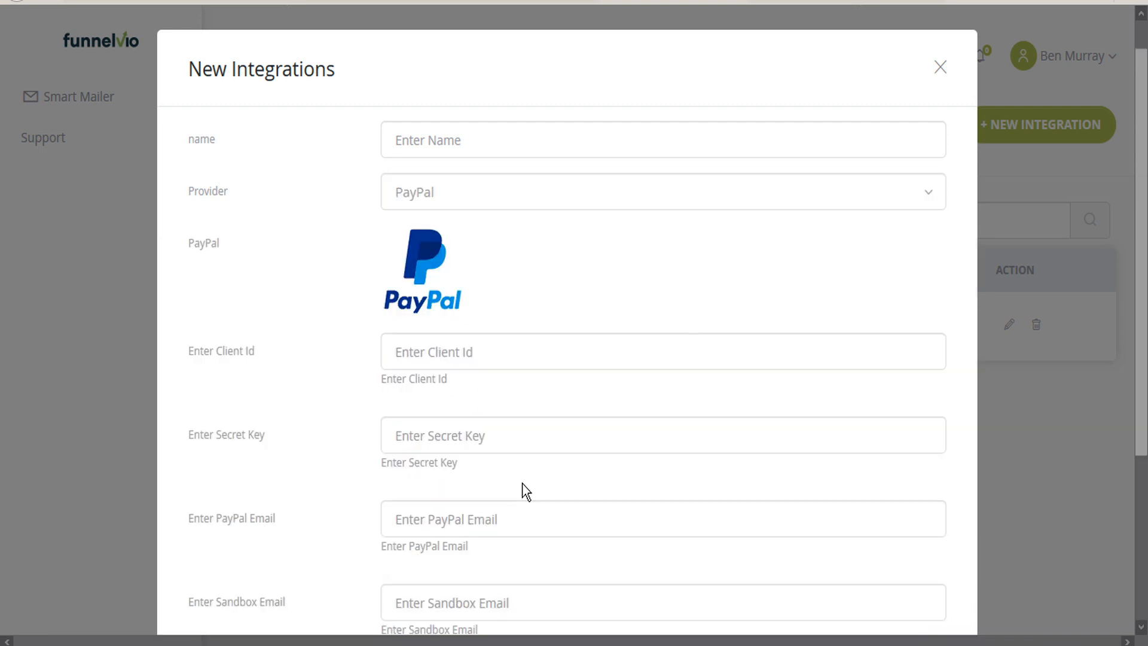
scroll(558, 252, down, 2)
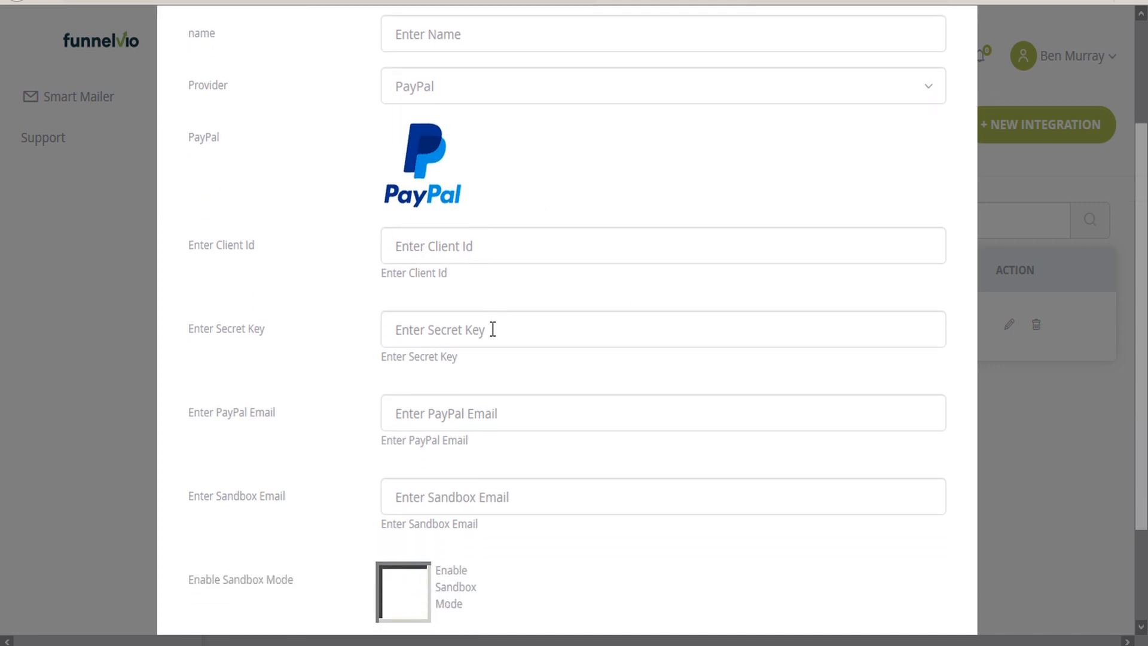
scroll(486, 415, down, 2)
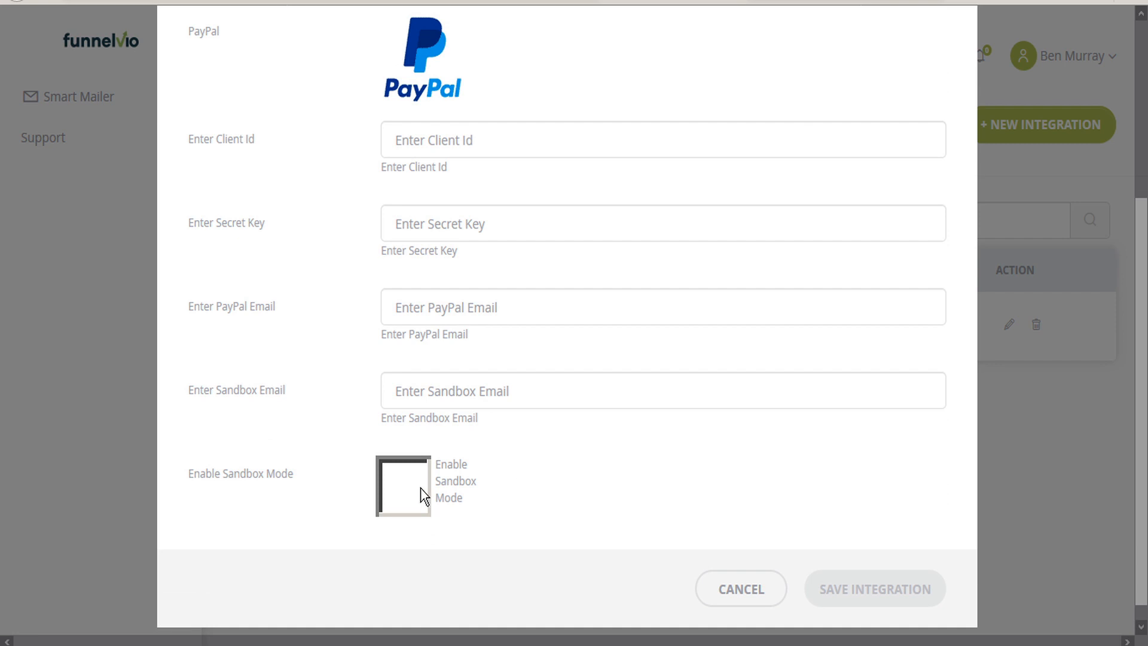
click(741, 589)
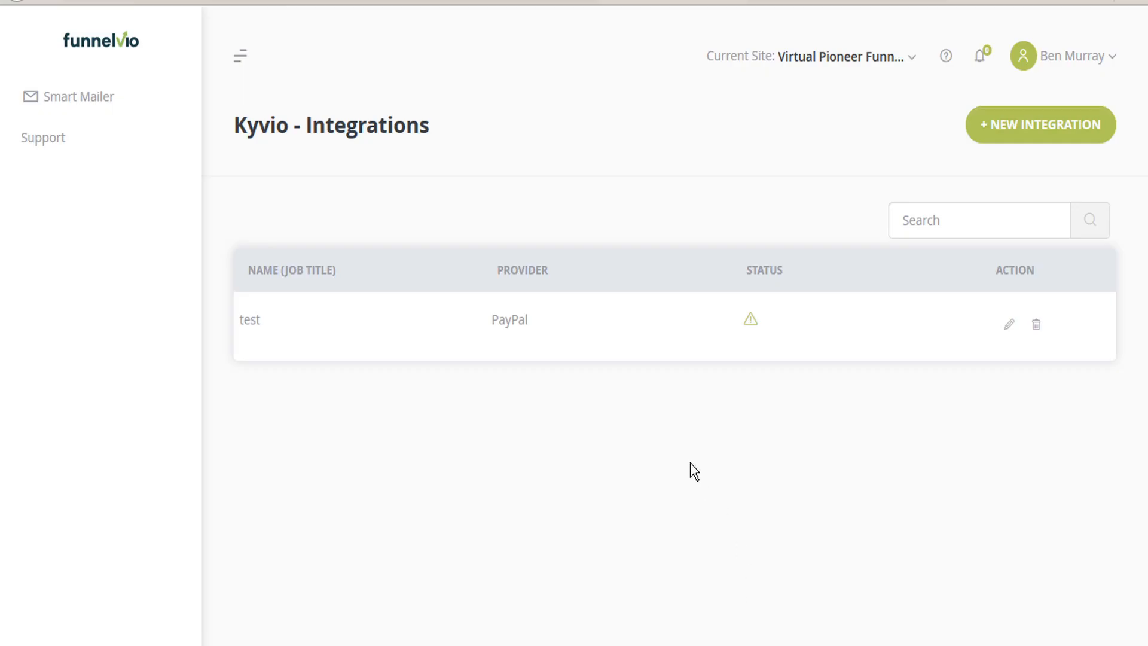
Open the Media Manager from the account options and look over its file manager
click(1112, 58)
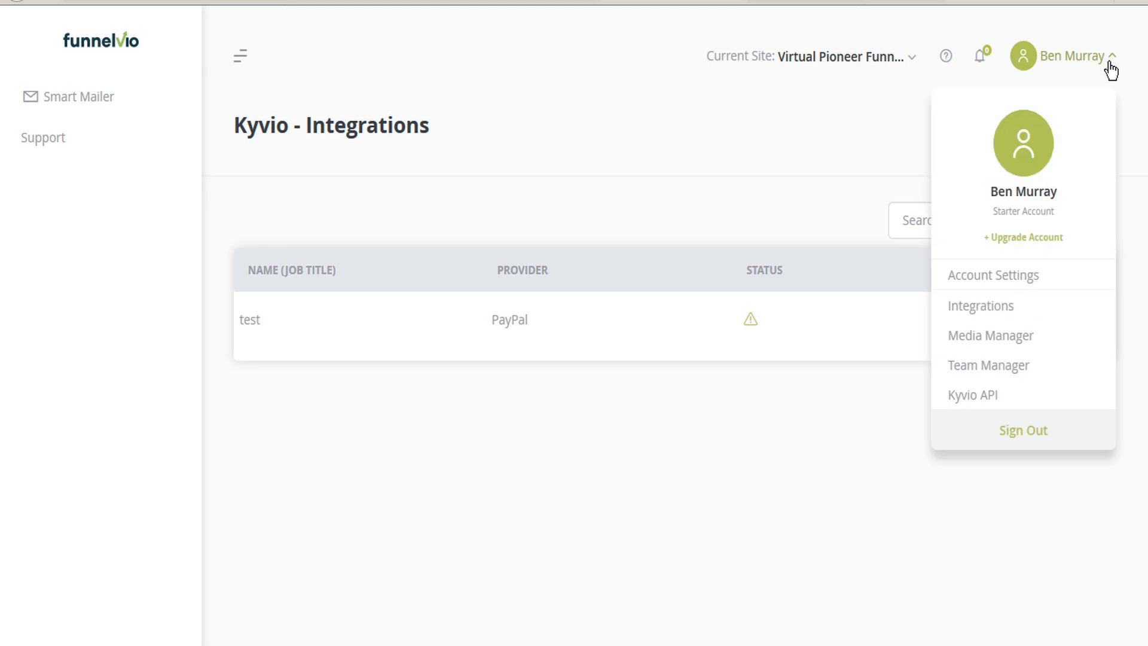
click(1010, 340)
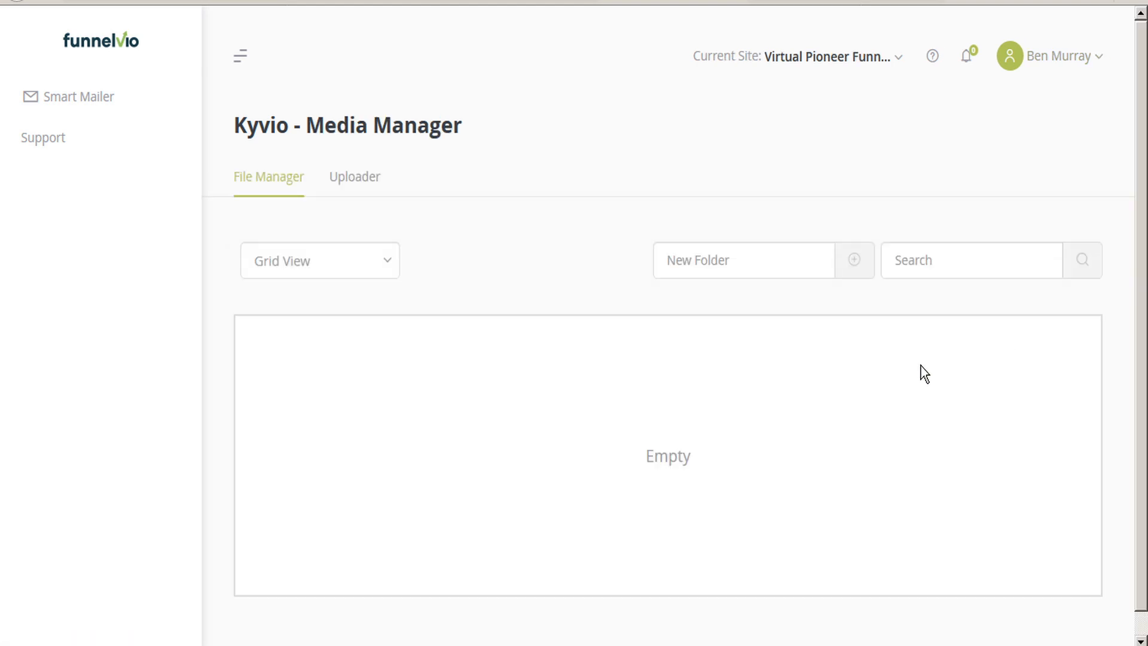
scroll(464, 419, down, 2)
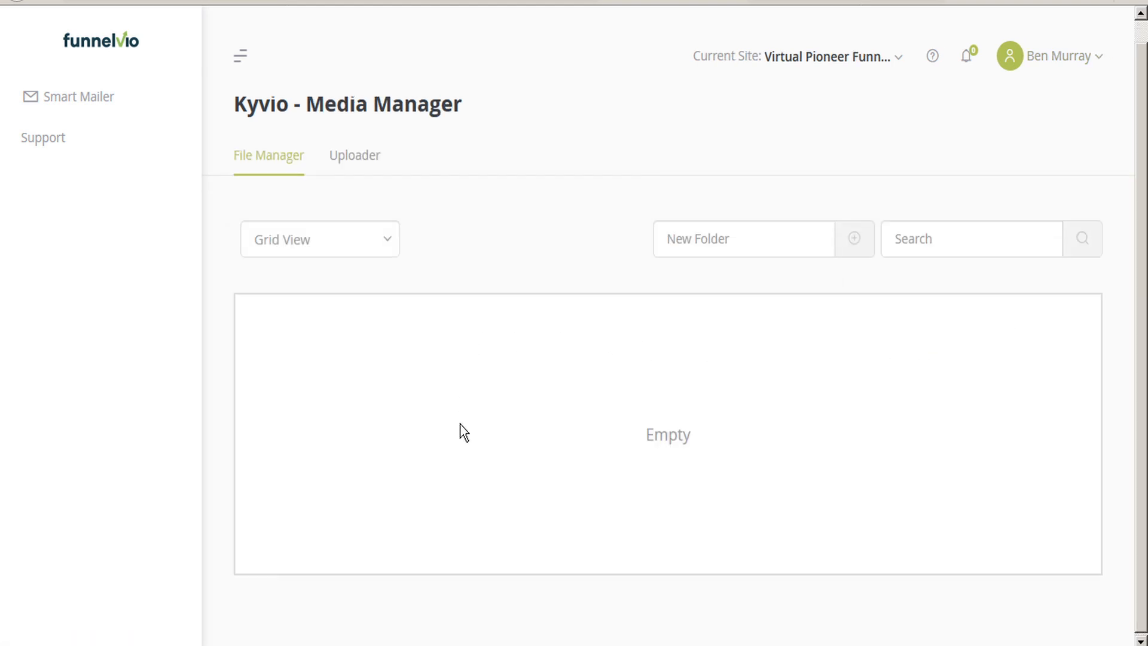
scroll(459, 424, up, 2)
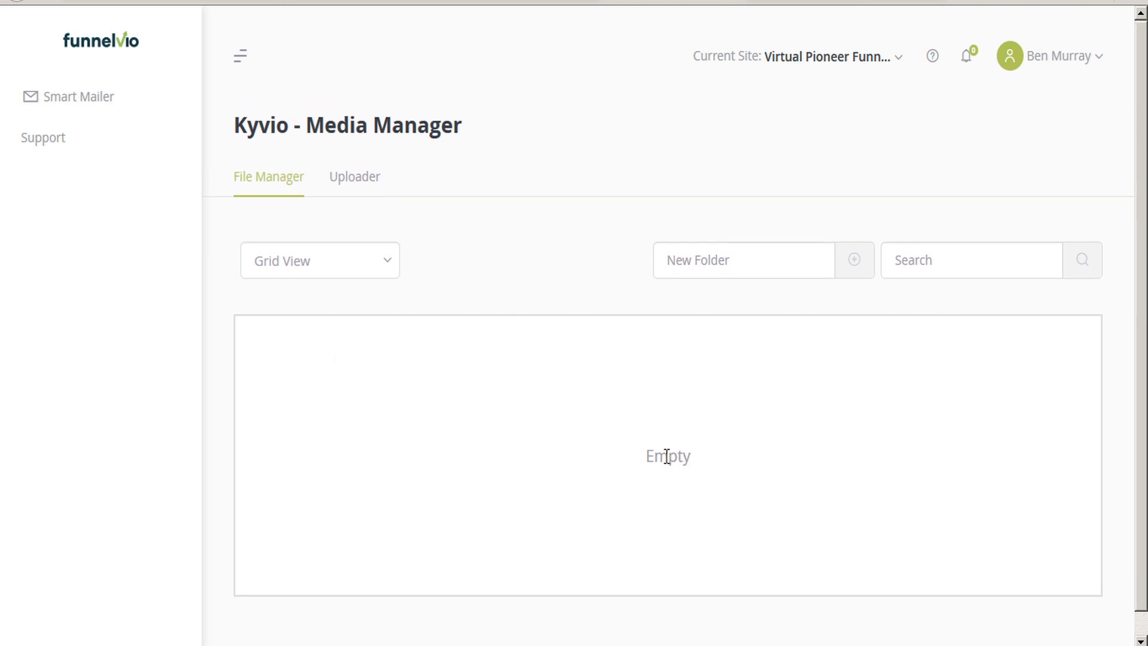
Open the Team Manager, review the new team user invitation form, and cancel it
click(1101, 60)
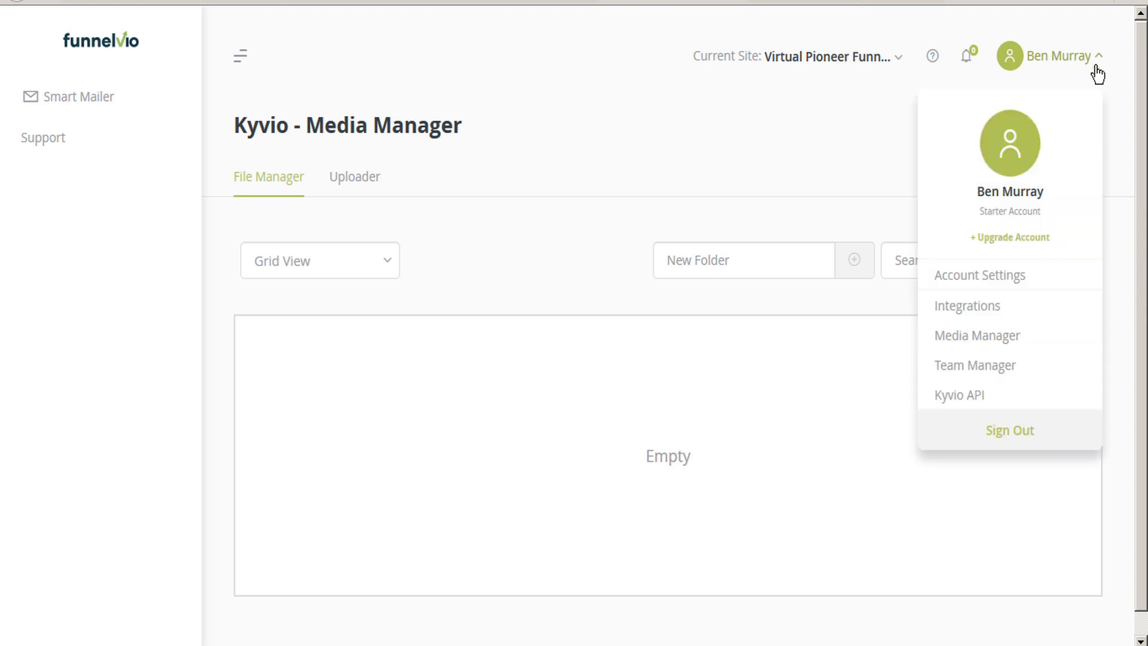
click(1008, 367)
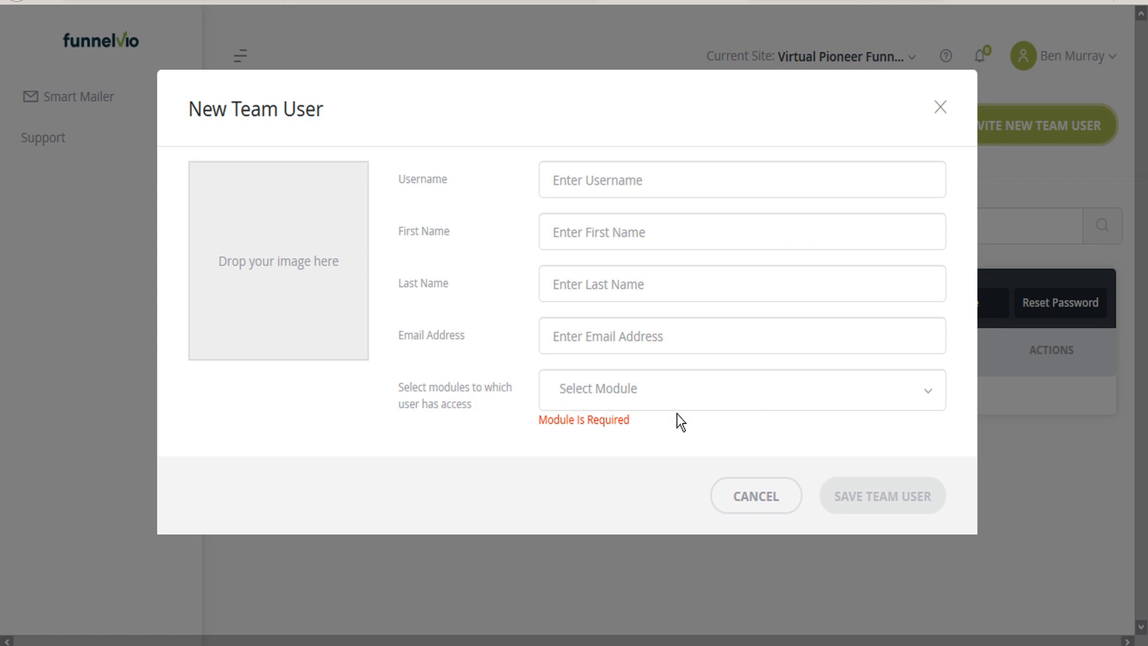
click(781, 501)
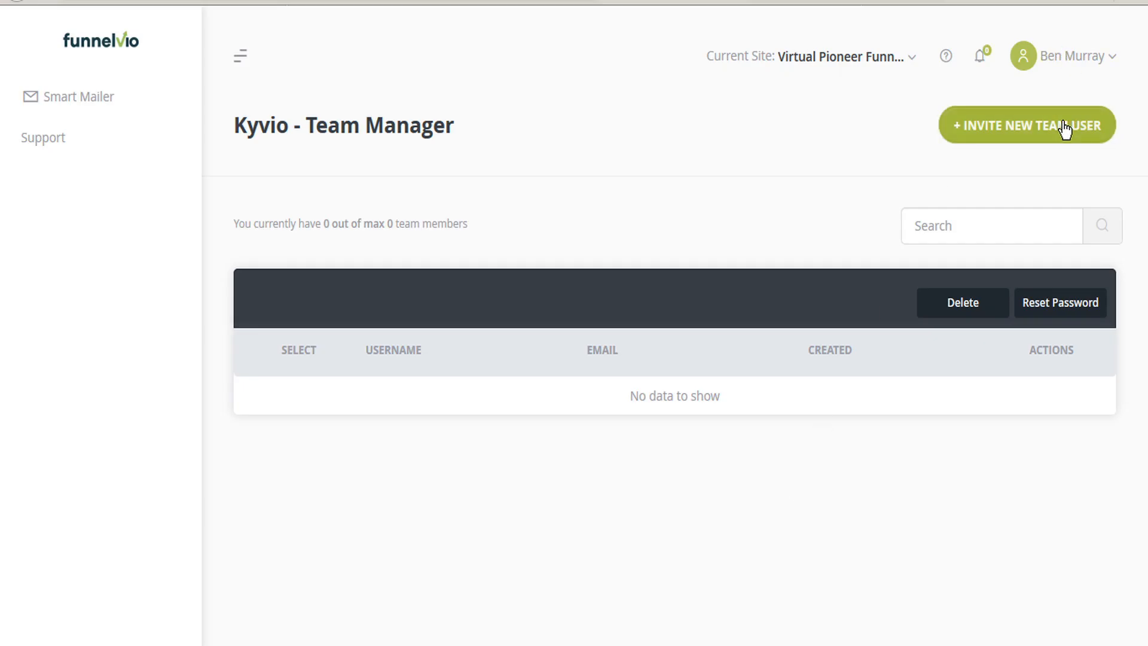
Open the Kyvio API key manager, review the new API key form and its site choices, and cancel it
click(1107, 62)
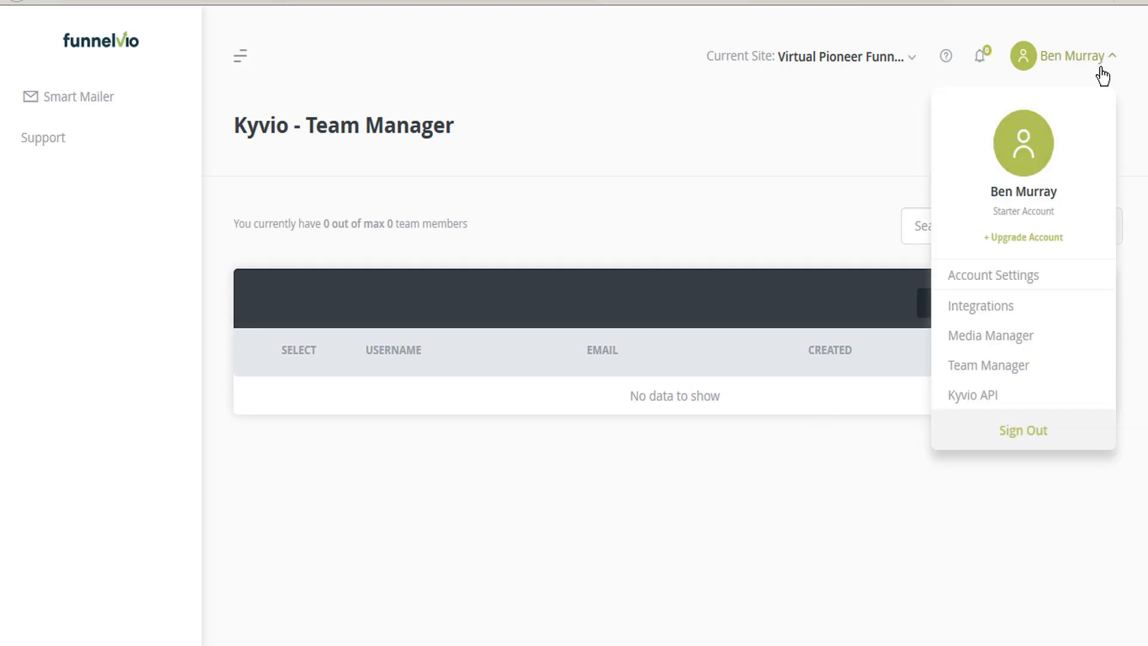
click(993, 398)
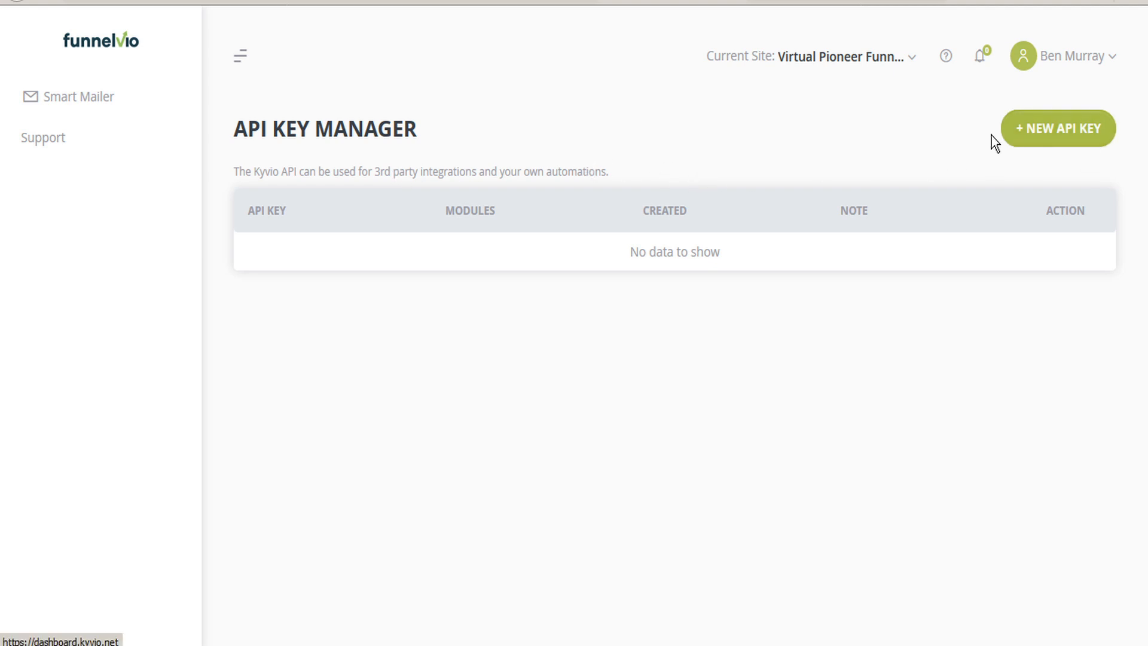
click(1061, 134)
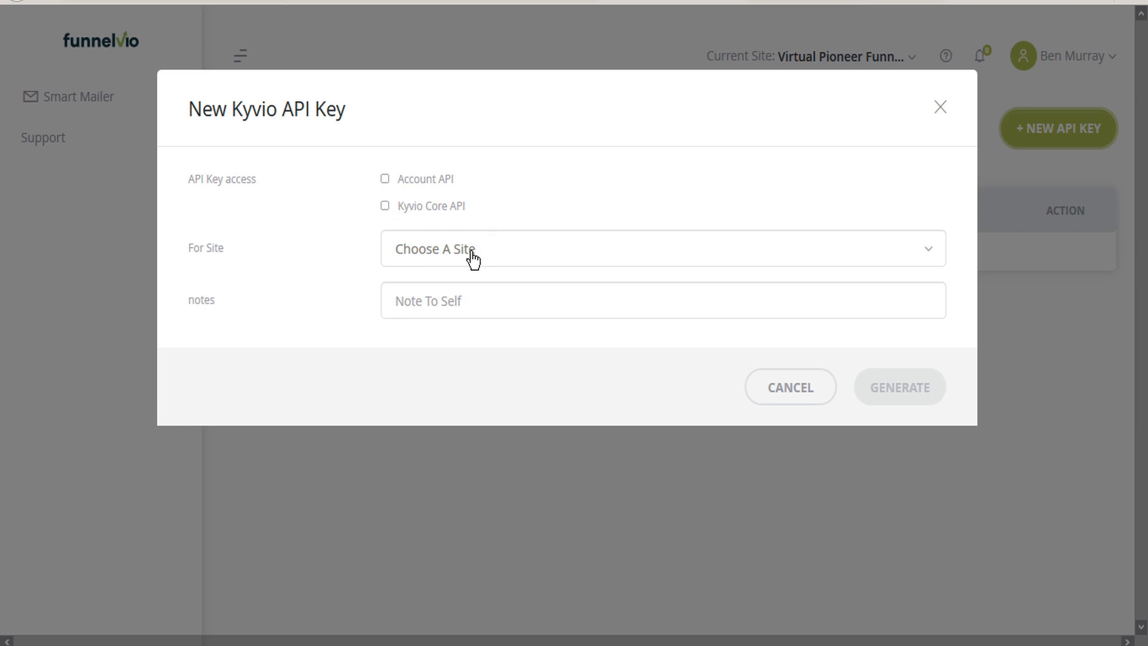
click(533, 260)
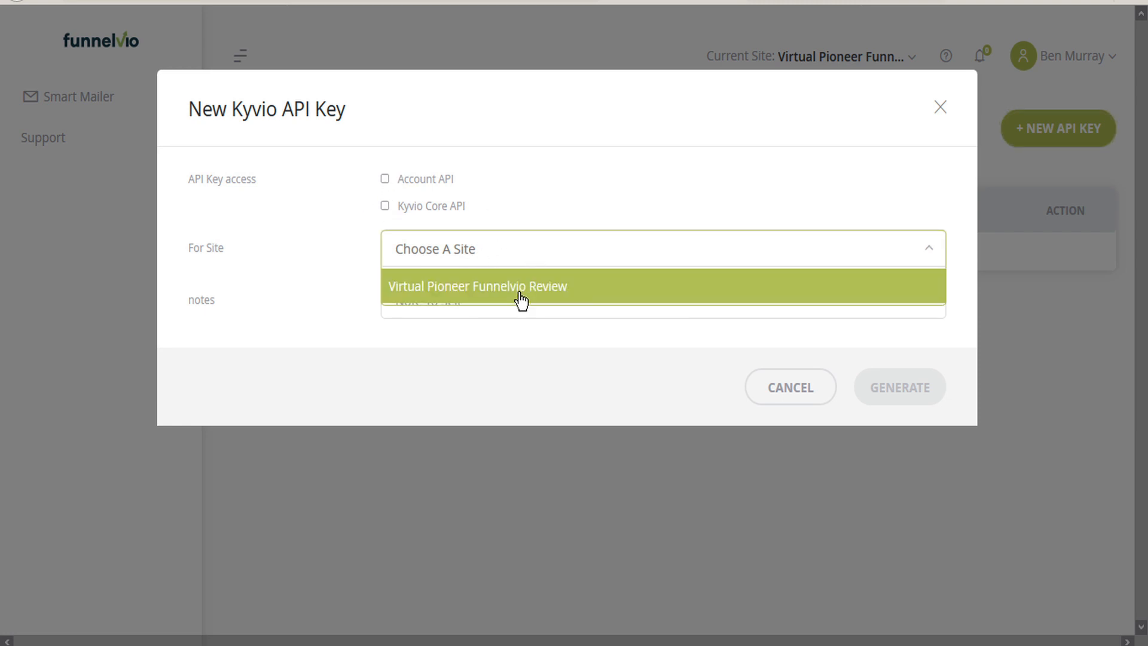
click(636, 354)
click(804, 382)
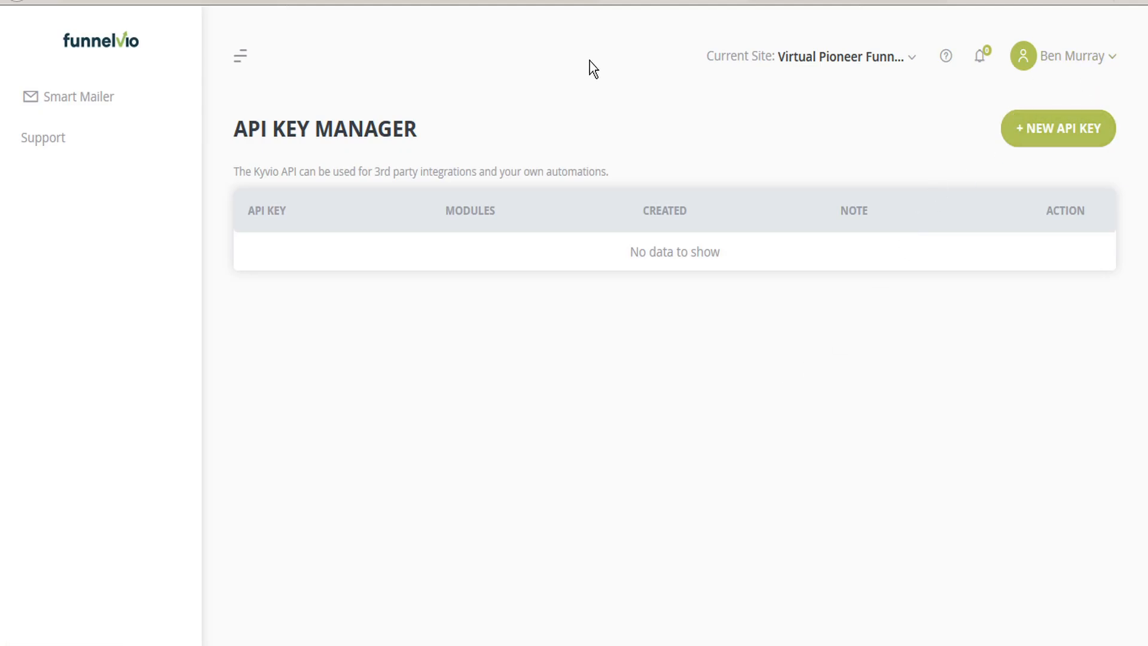
Return to the Funnel Overview, start a new funnel of type Sales Funnel, and continue to its customization
click(106, 51)
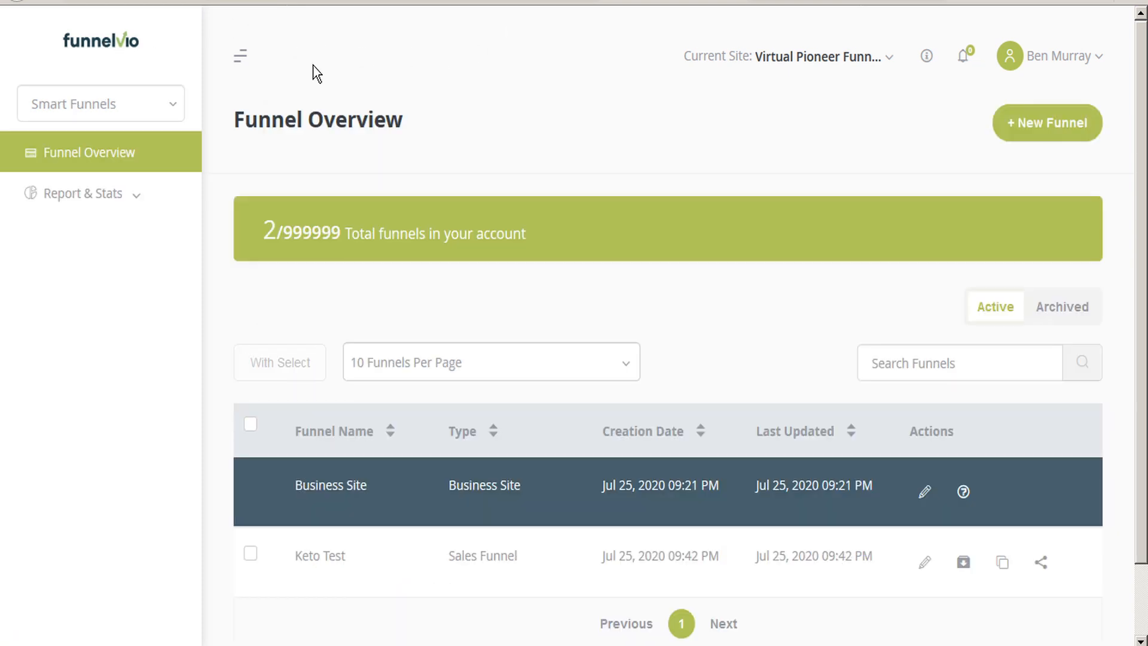
click(1062, 133)
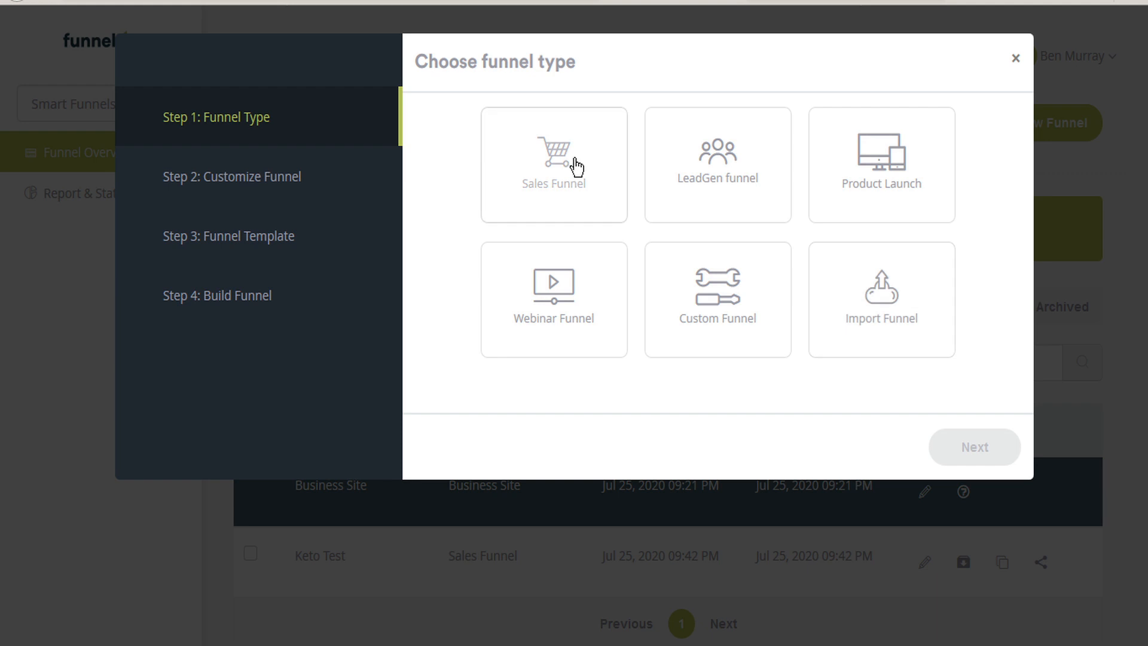
click(576, 167)
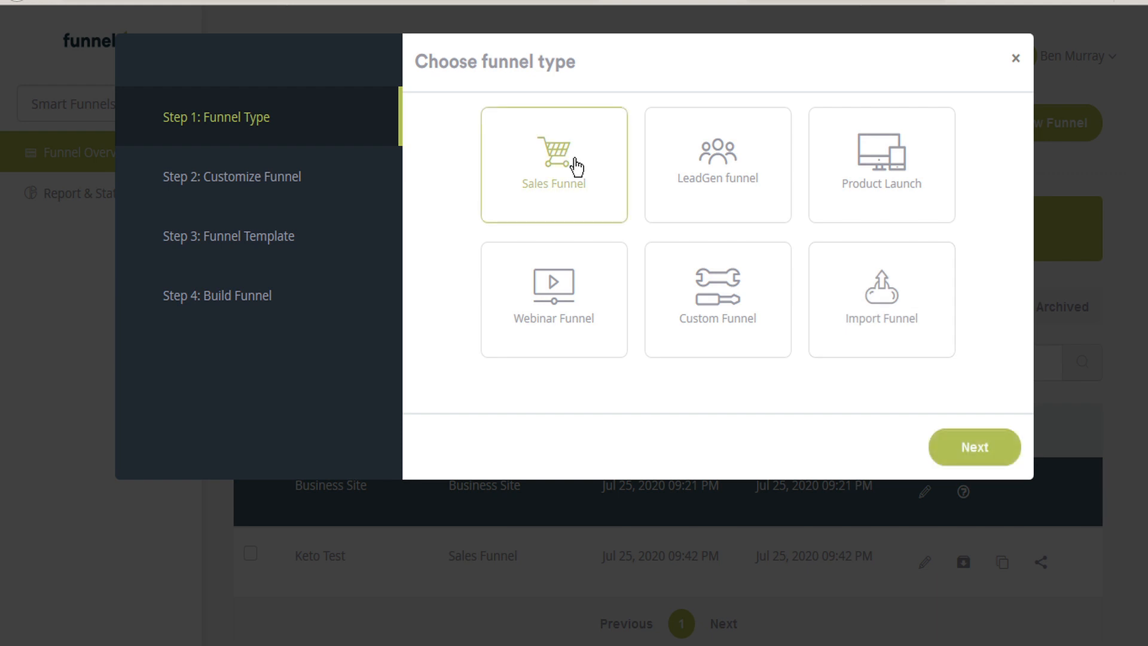
click(950, 460)
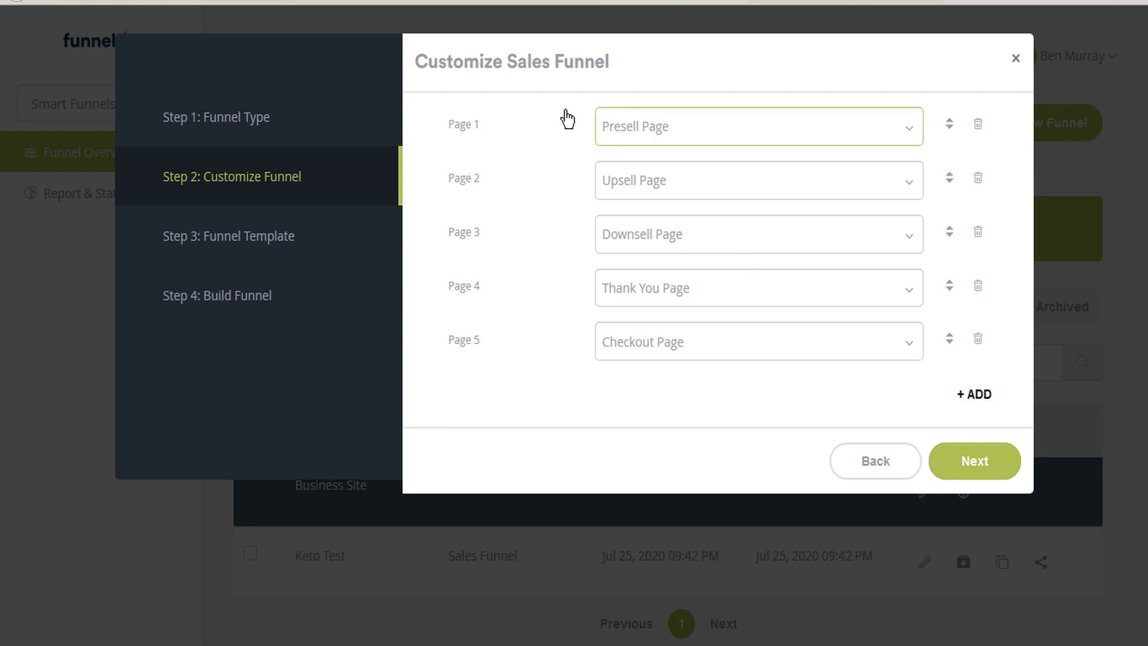
Review the page types for the sales funnel's five pages, keep the default selection, and continue to the template choice
click(820, 133)
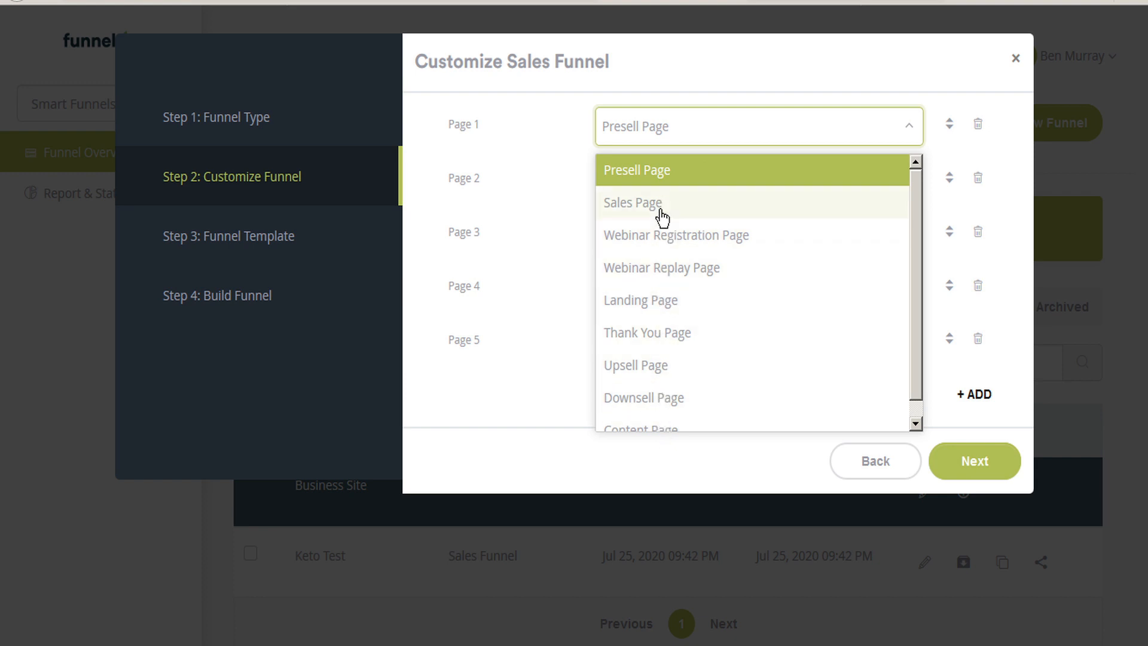
click(691, 69)
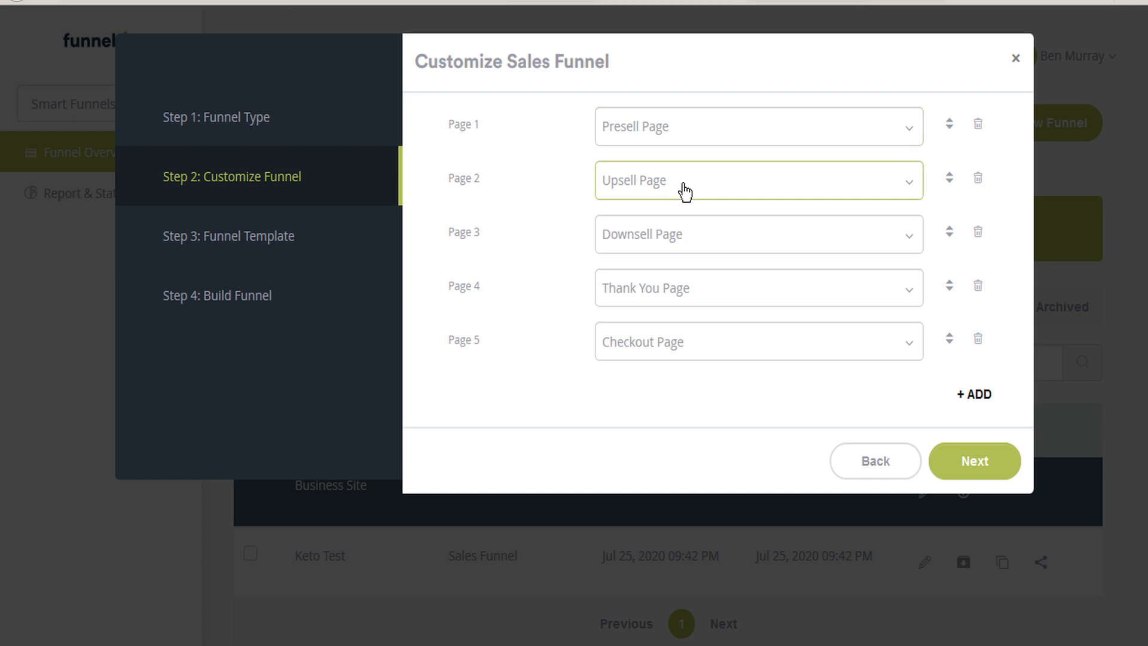
click(685, 191)
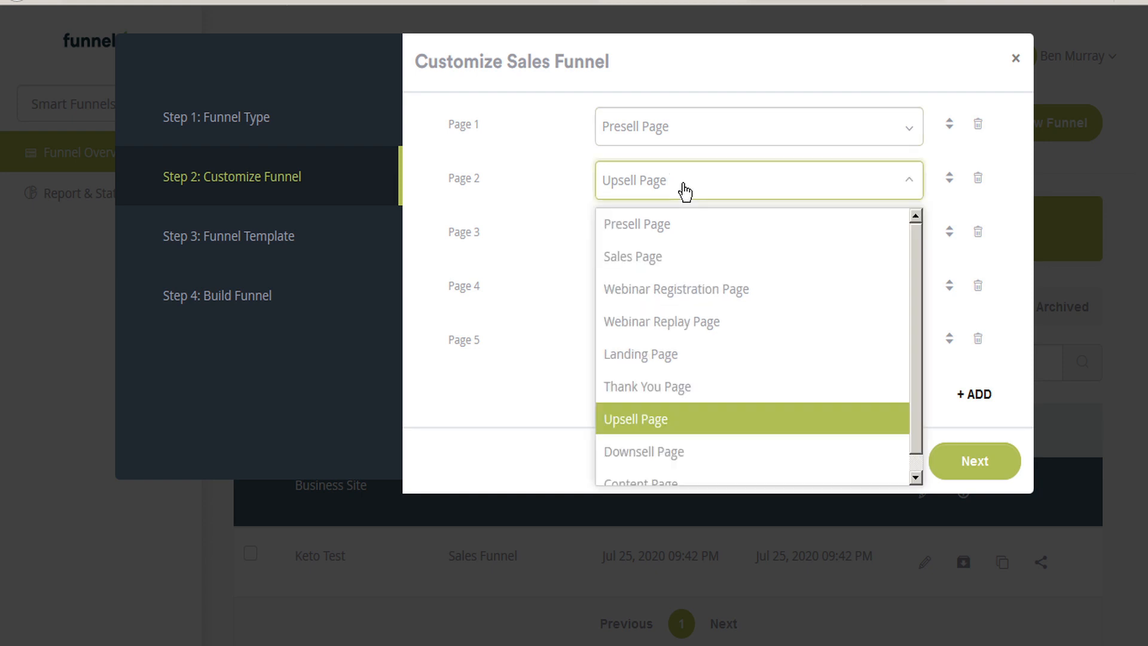
click(548, 199)
click(645, 246)
click(565, 240)
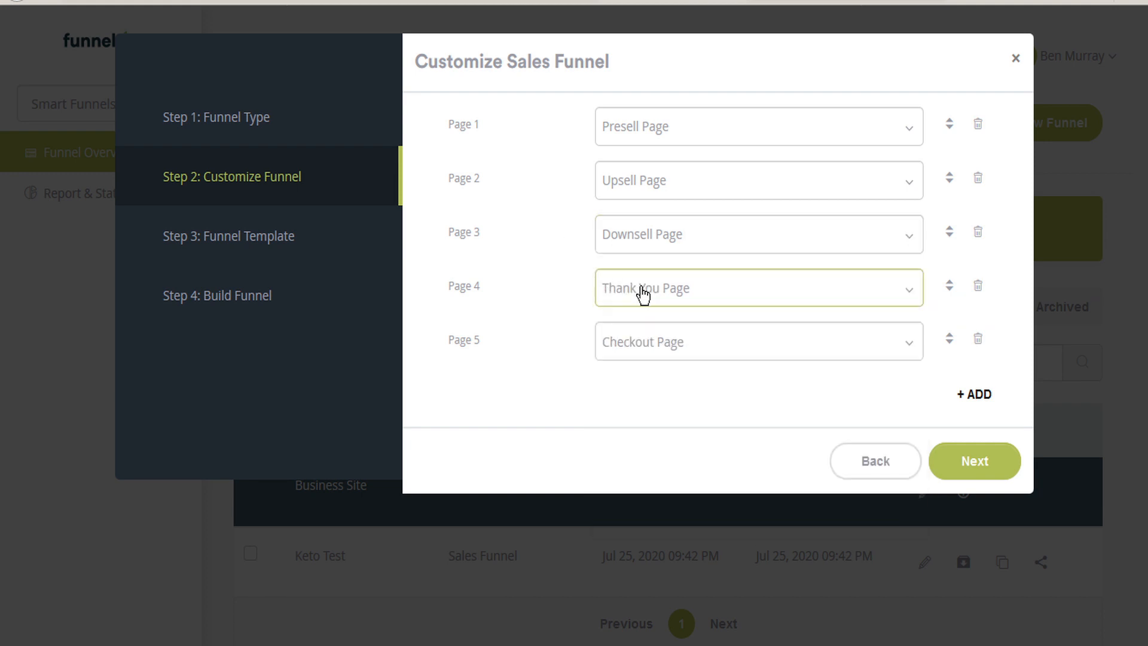
click(634, 288)
click(528, 294)
click(604, 341)
click(546, 341)
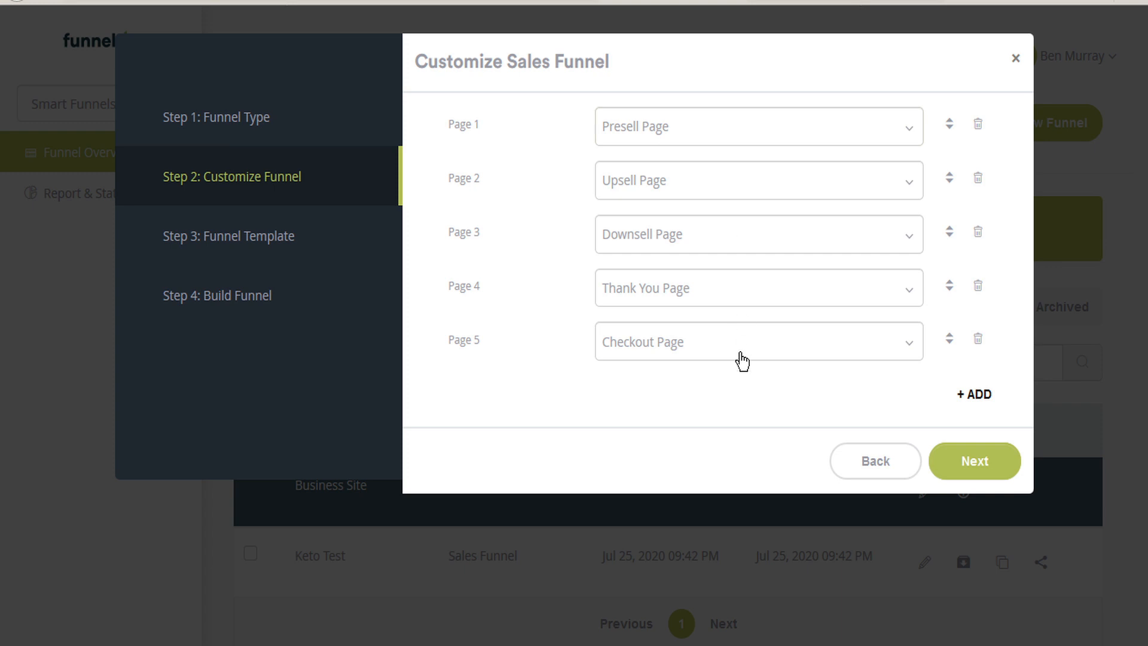
click(987, 474)
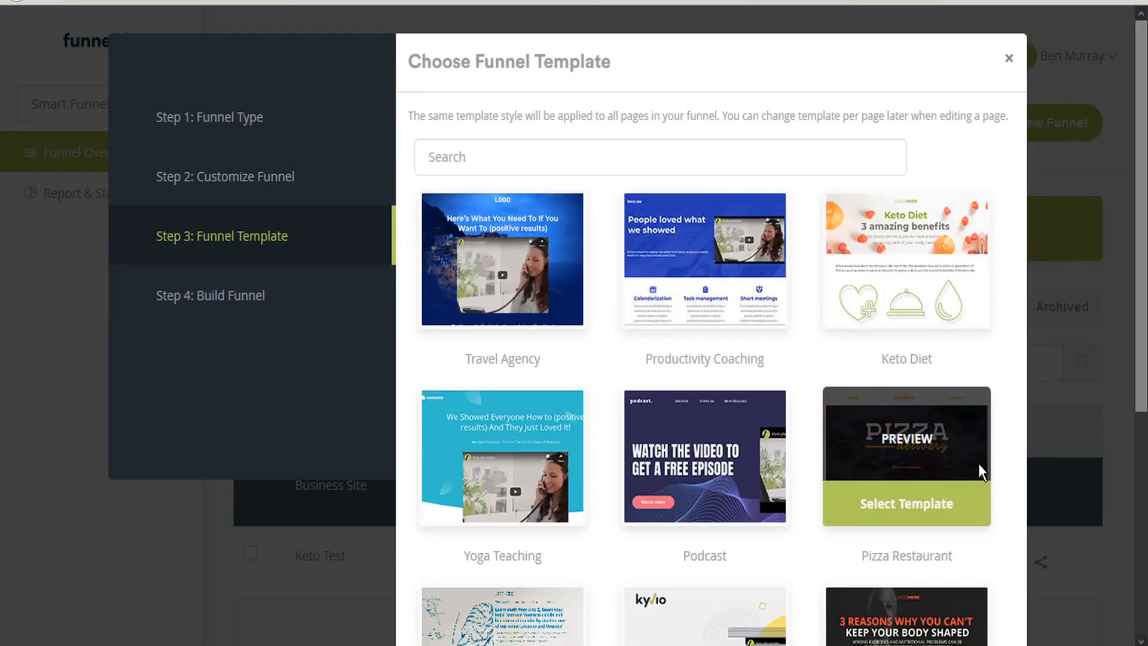
Browse the funnel templates, select the Pizza Restaurant template, and continue to the Build Funnel stage
scroll(613, 287, down, 5)
scroll(614, 292, up, 5)
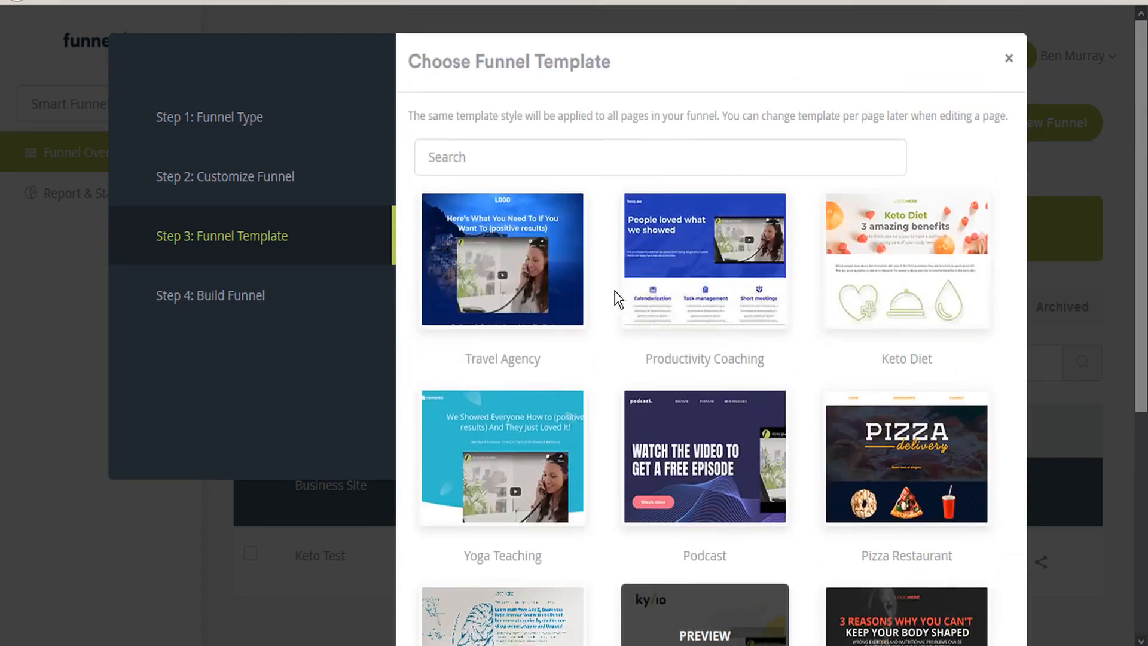
scroll(615, 293, down, 2)
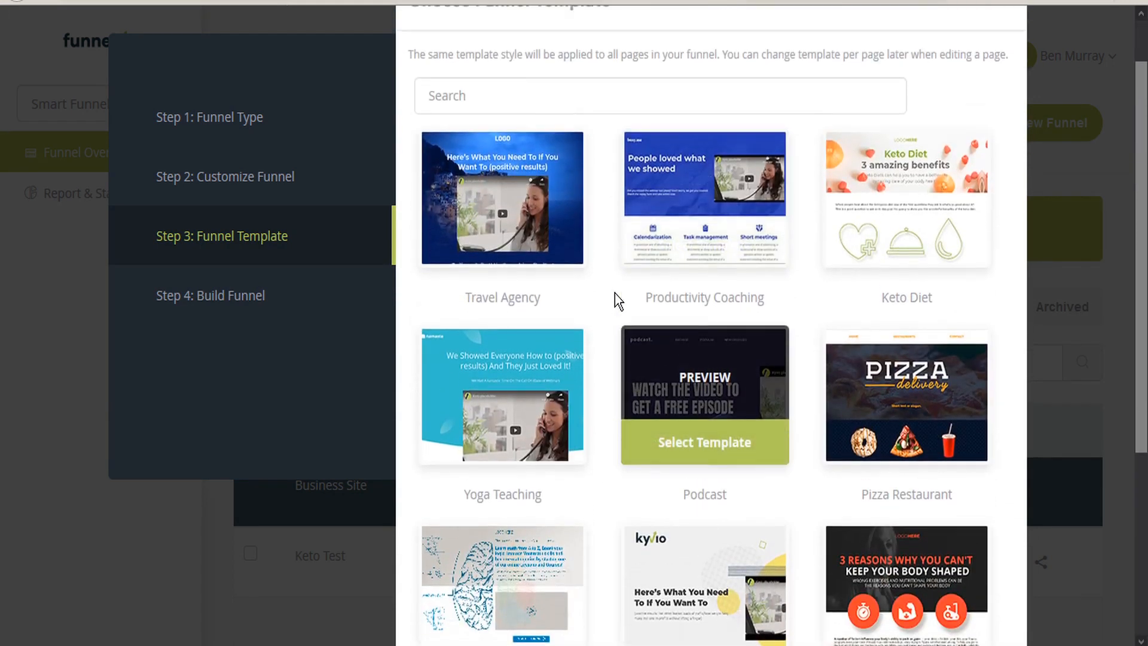
scroll(614, 293, up, 2)
scroll(614, 293, down, 5)
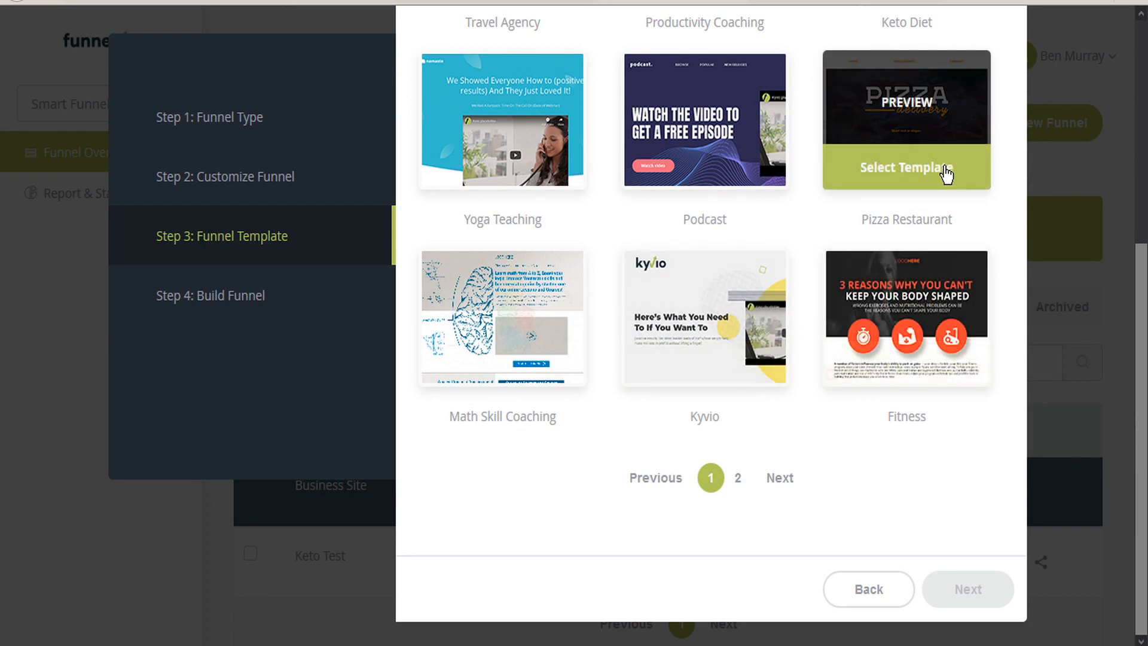
click(946, 173)
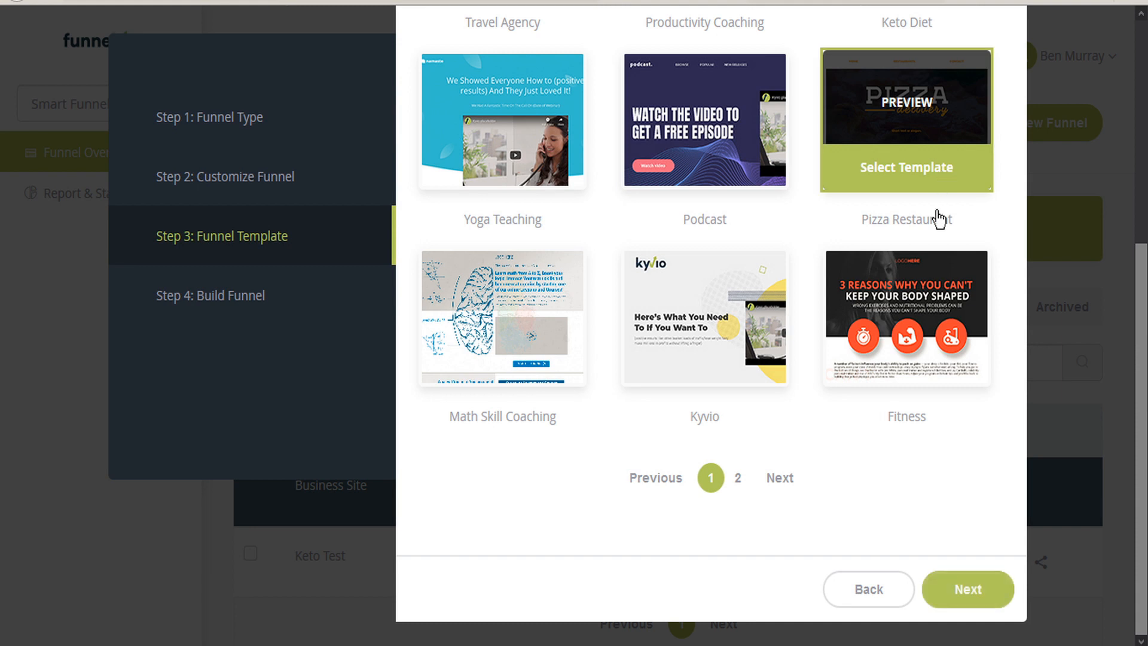
click(965, 596)
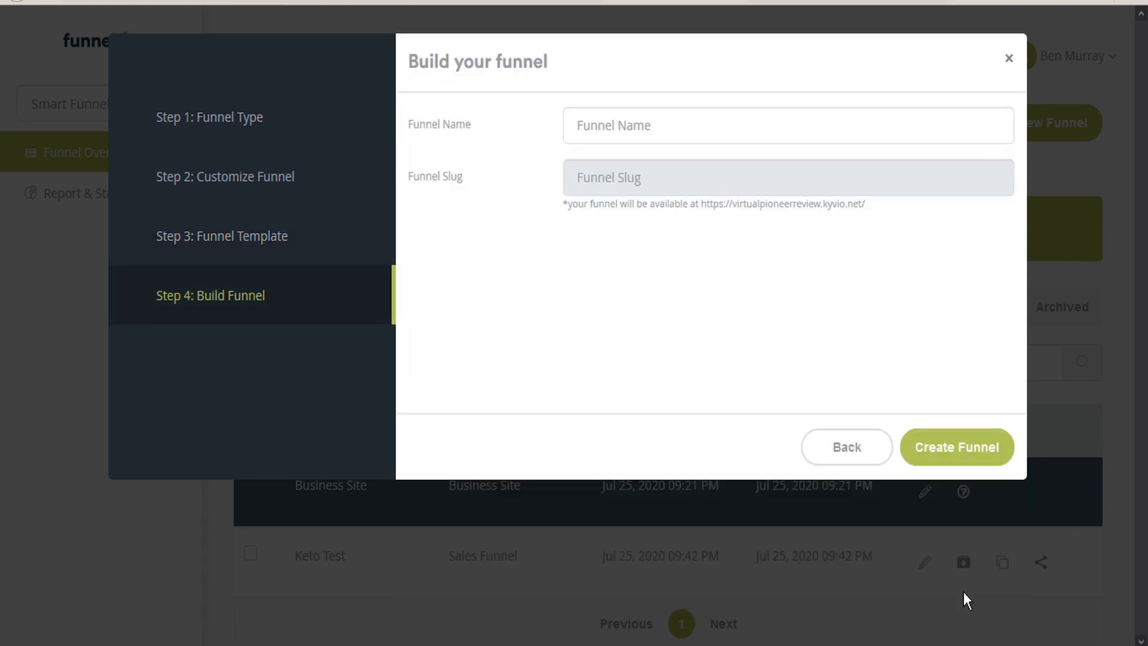
Name the new funnel "pizza" and create it
click(672, 124)
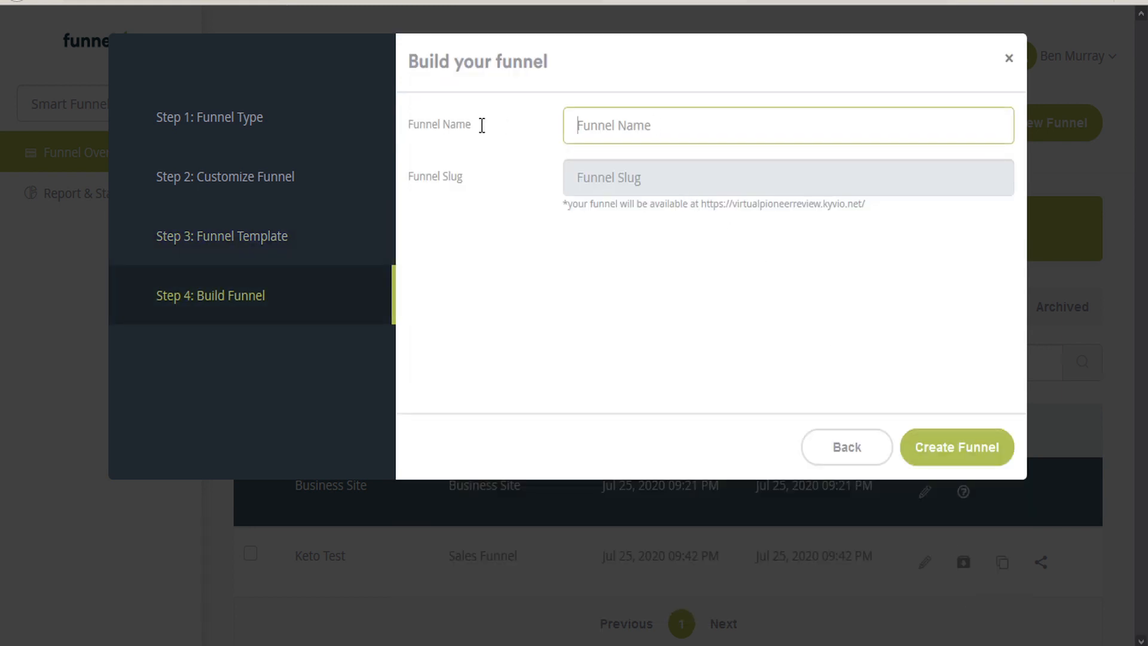
text(pizza)
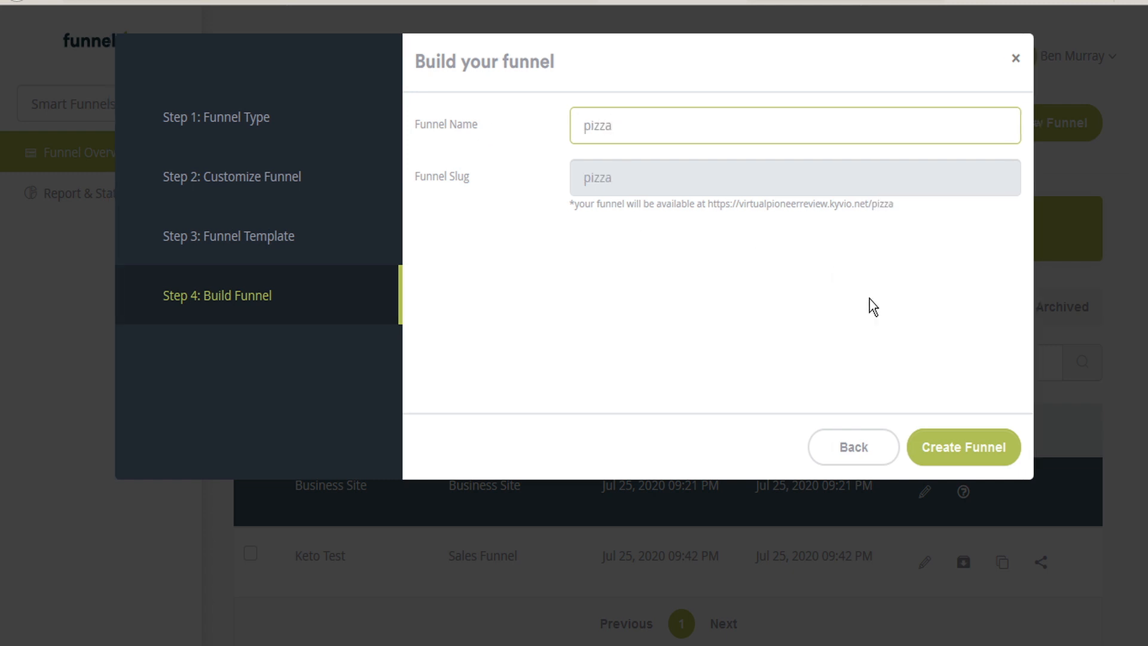
click(962, 433)
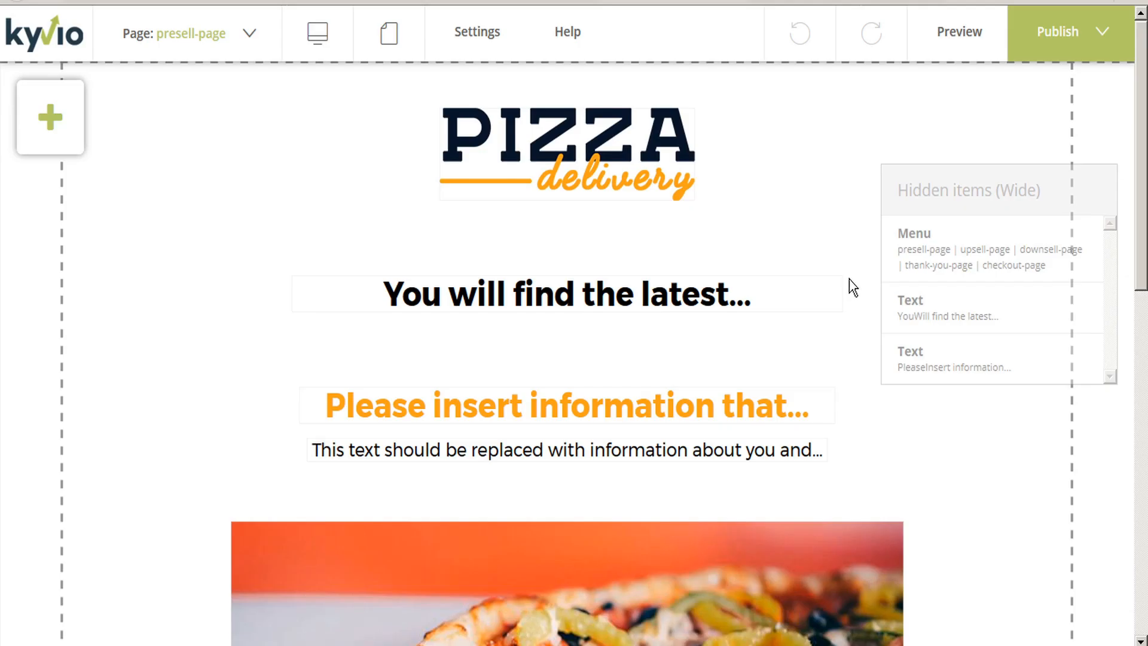
Examine the pizza presell page in the page editor, including its logo, headings, main image, opt-in form and footer
click(568, 138)
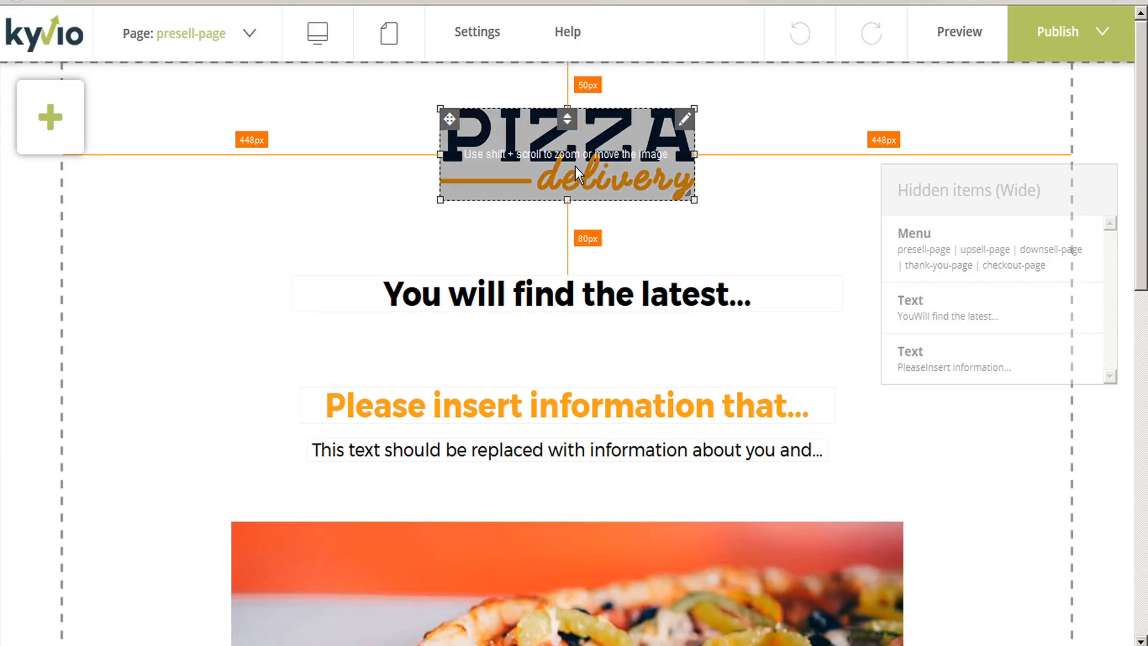
scroll(475, 424, down, 5)
click(482, 439)
scroll(481, 439, down, 8)
scroll(360, 408, up, 6)
scroll(360, 408, up, 7)
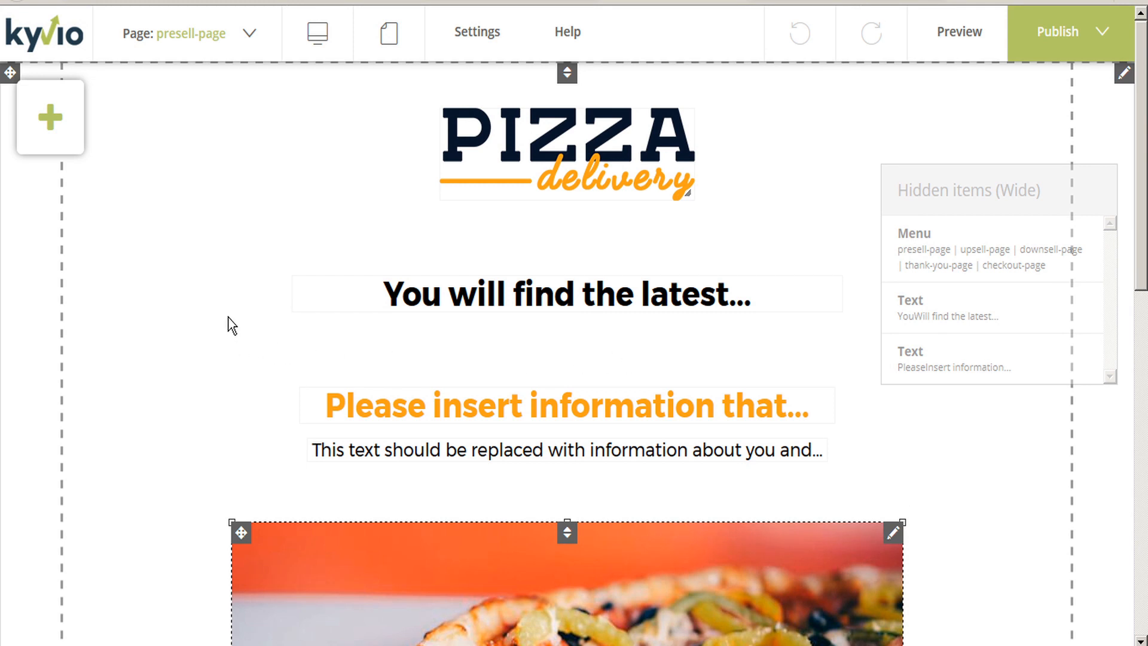
scroll(211, 318, down, 11)
scroll(185, 325, down, 1)
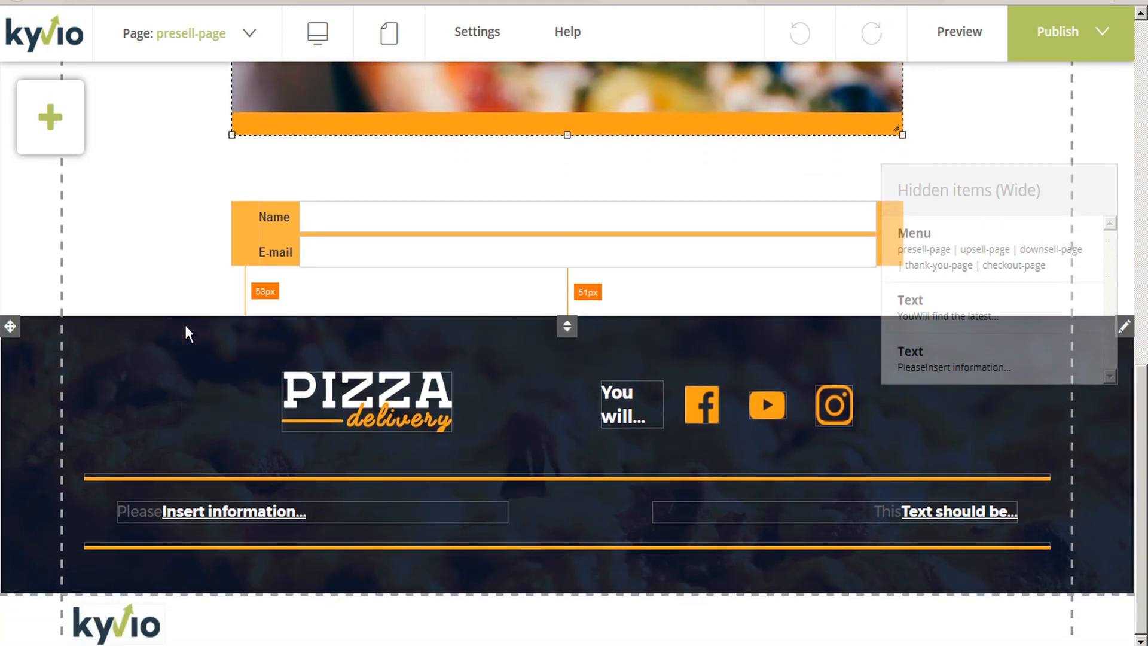
scroll(186, 325, up, 12)
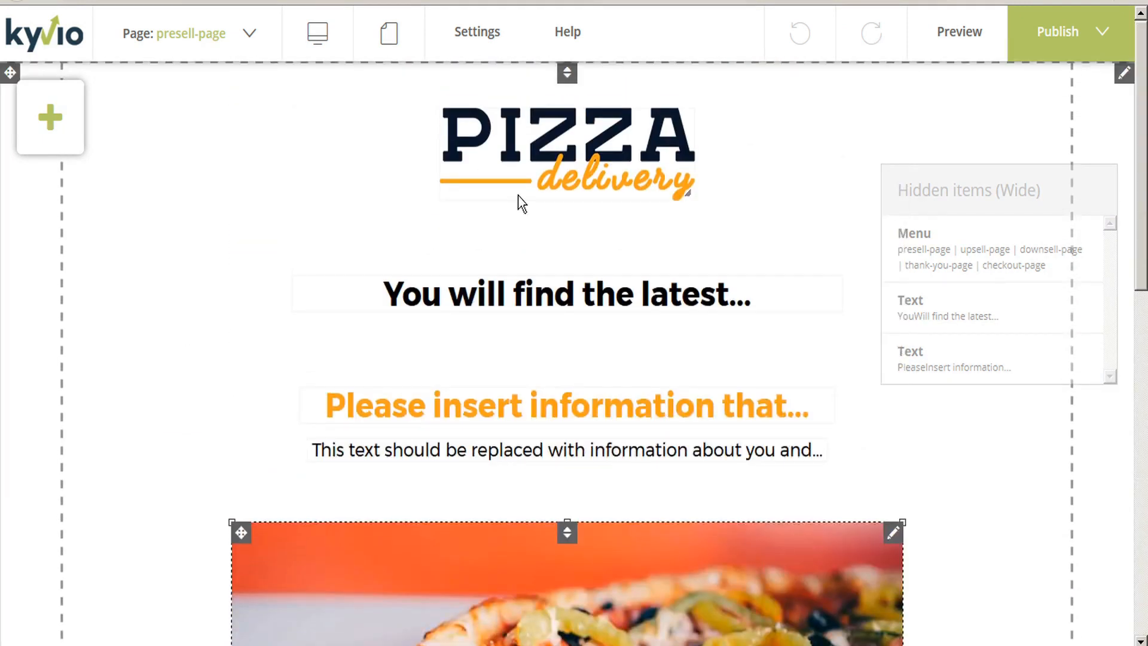
click(521, 203)
scroll(598, 461, down, 6)
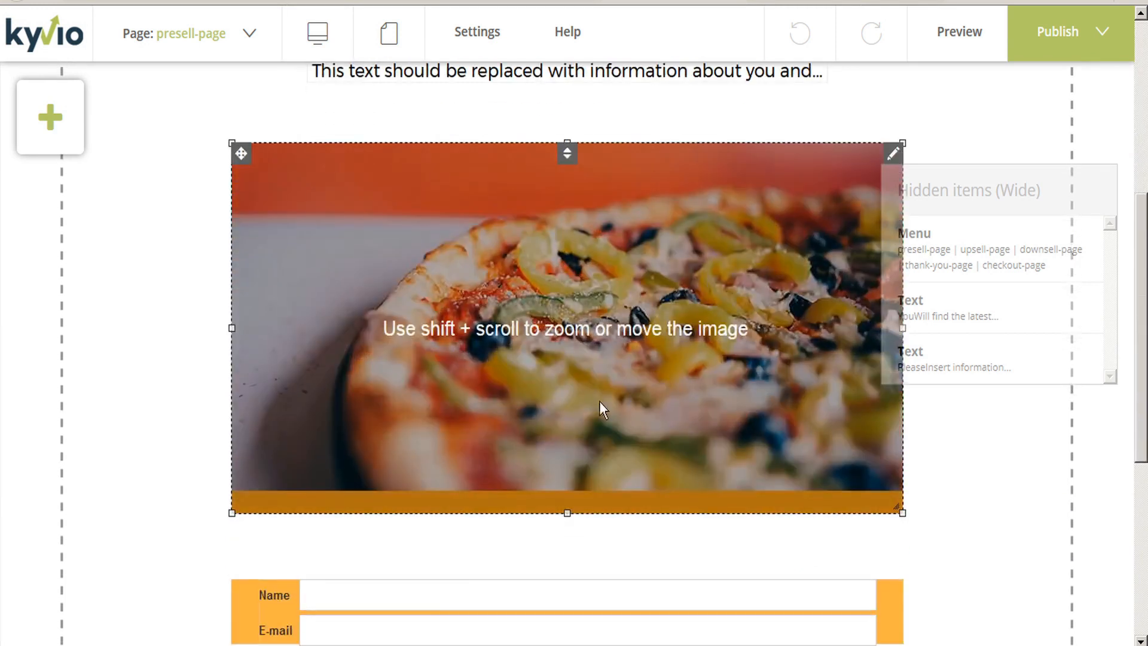
click(657, 381)
scroll(662, 382, up, 6)
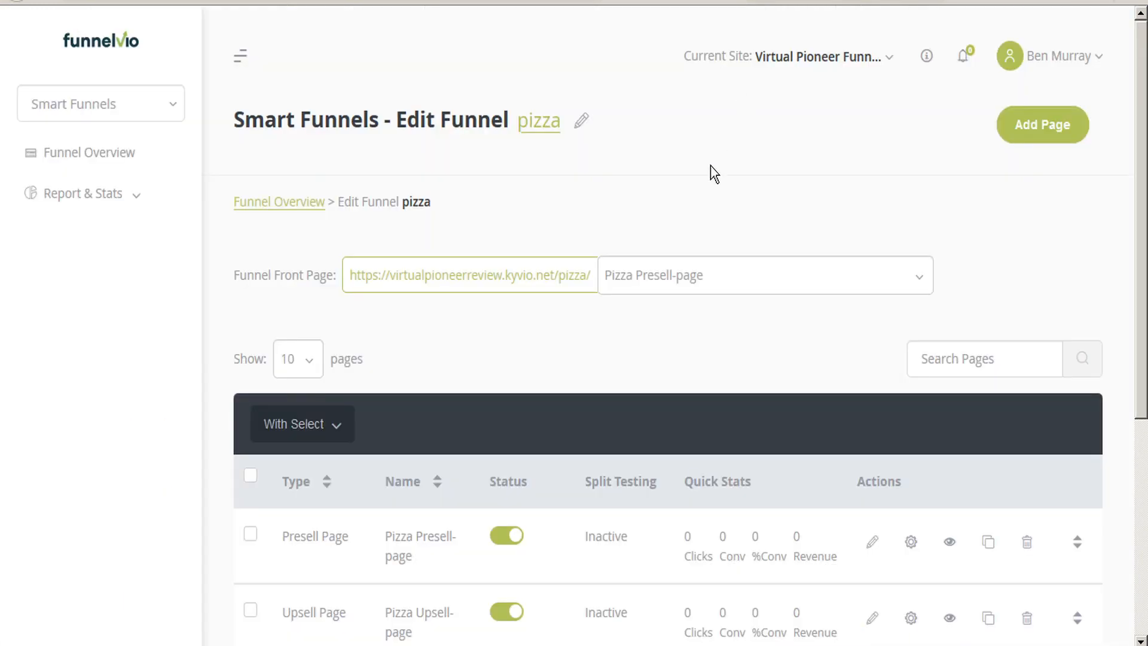
Review the pizza funnel's page list and the presell page's general, goal tracking and split test settings
scroll(709, 144, down, 5)
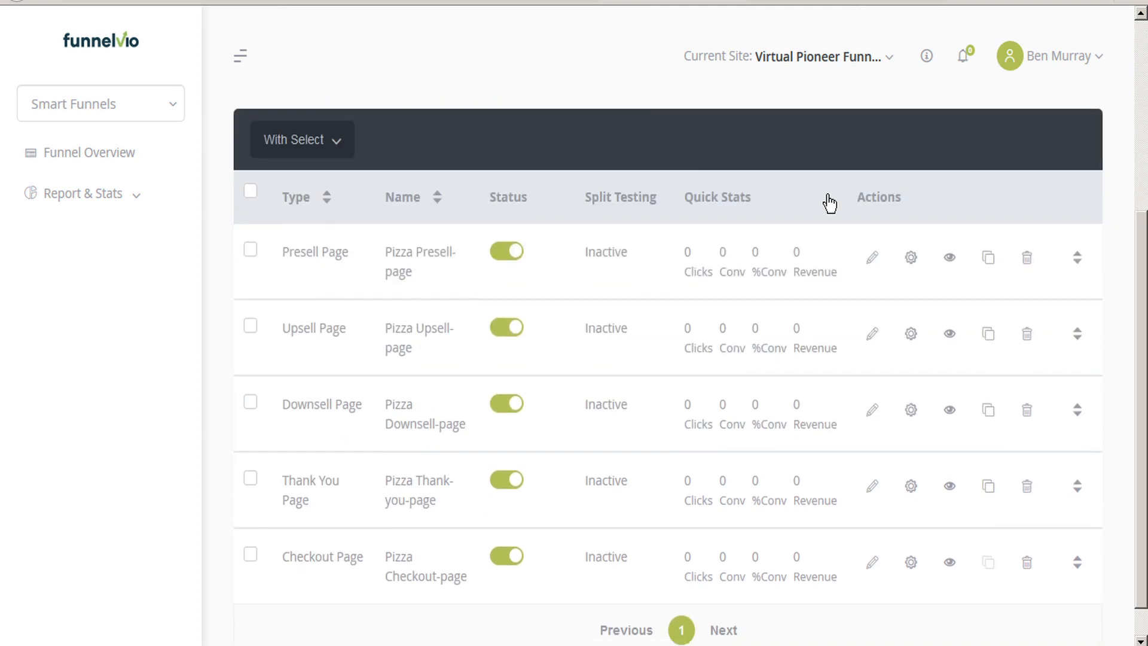
scroll(492, 348, down, 1)
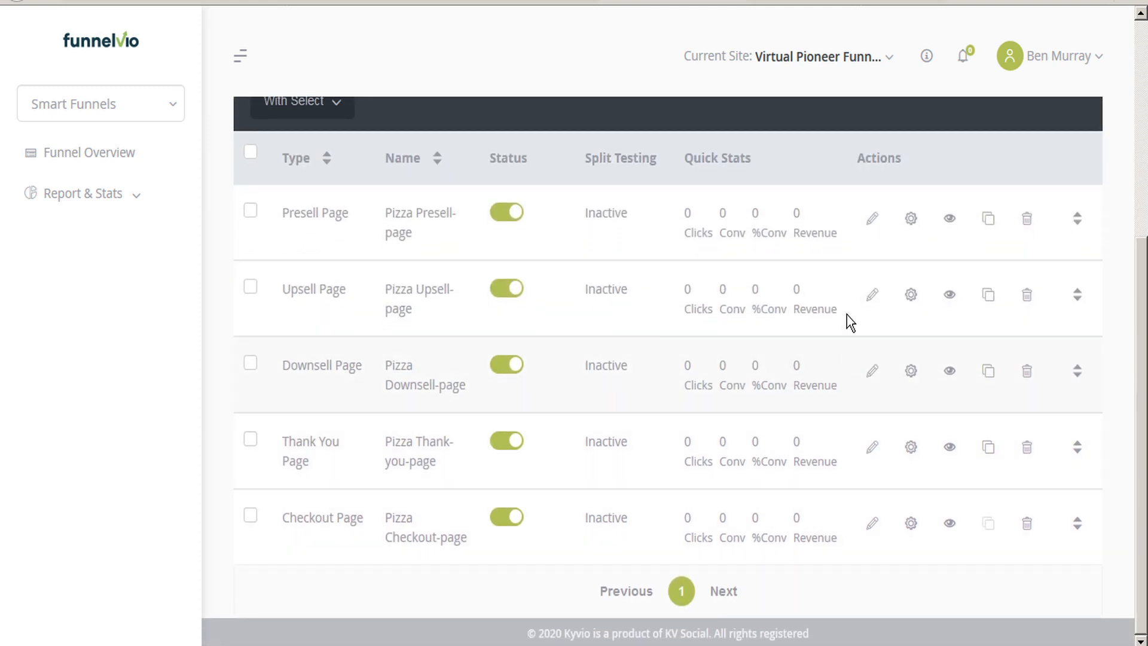
click(910, 219)
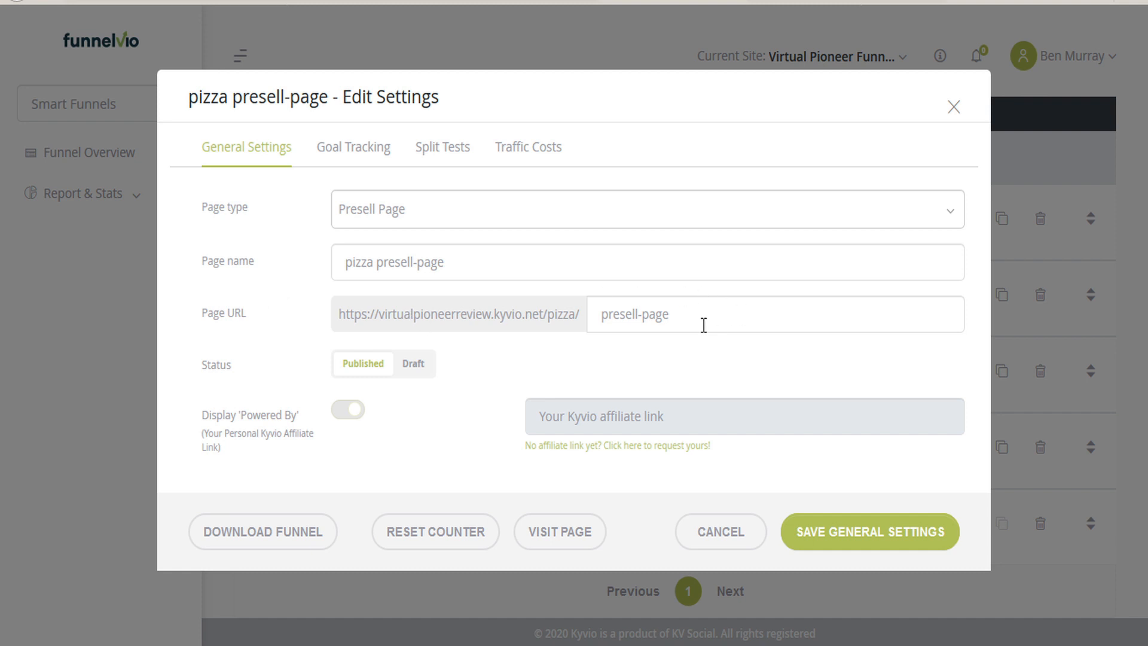
click(347, 155)
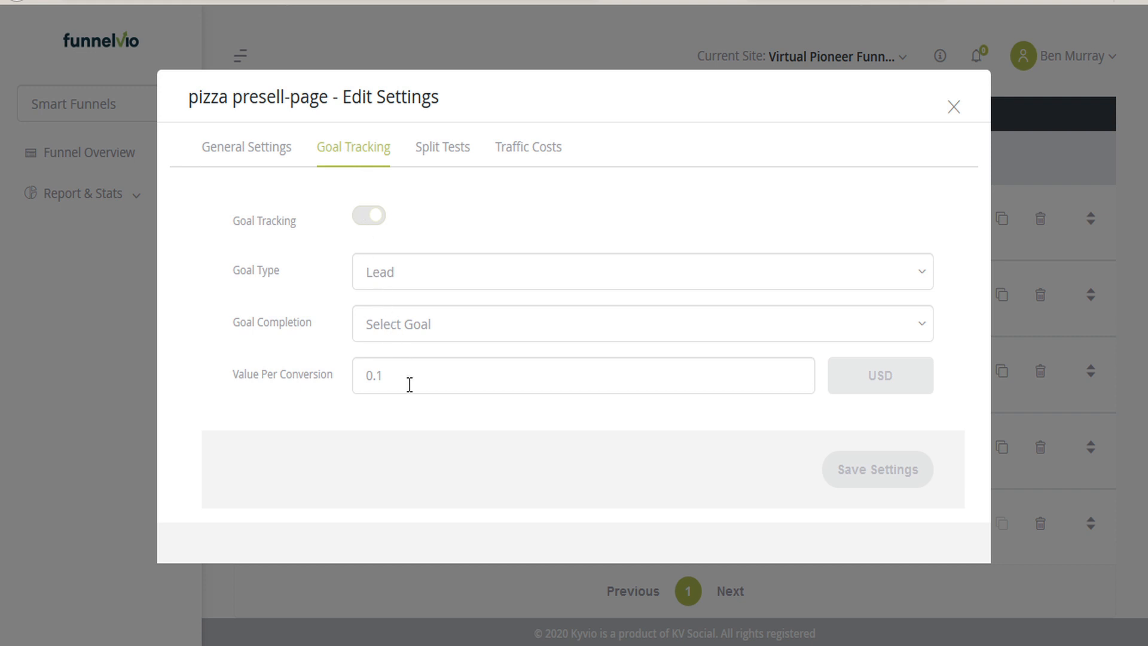
click(426, 155)
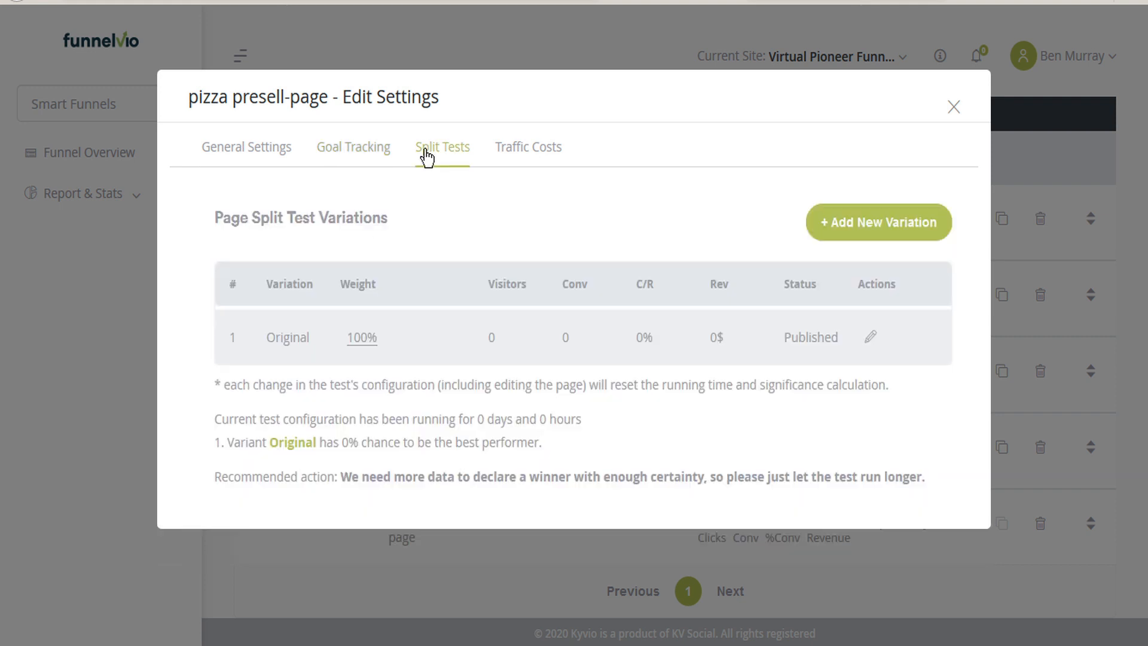
Add a new split test variation to the pizza presell page and look it over in the page editor
click(886, 225)
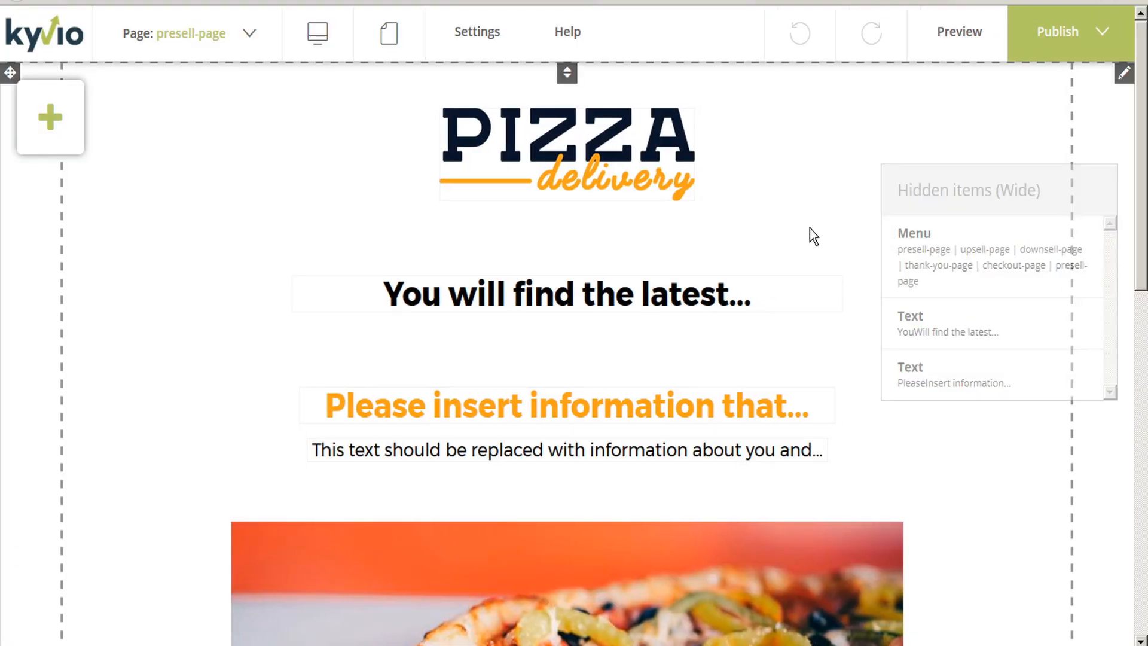
scroll(680, 348, down, 5)
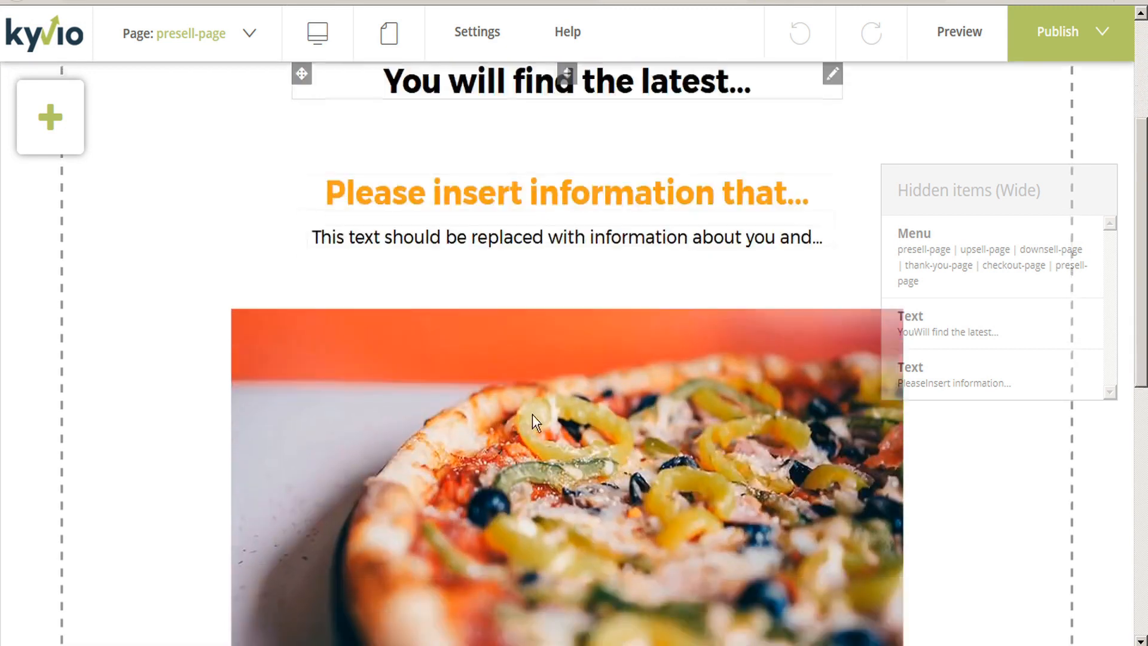
scroll(622, 418, up, 5)
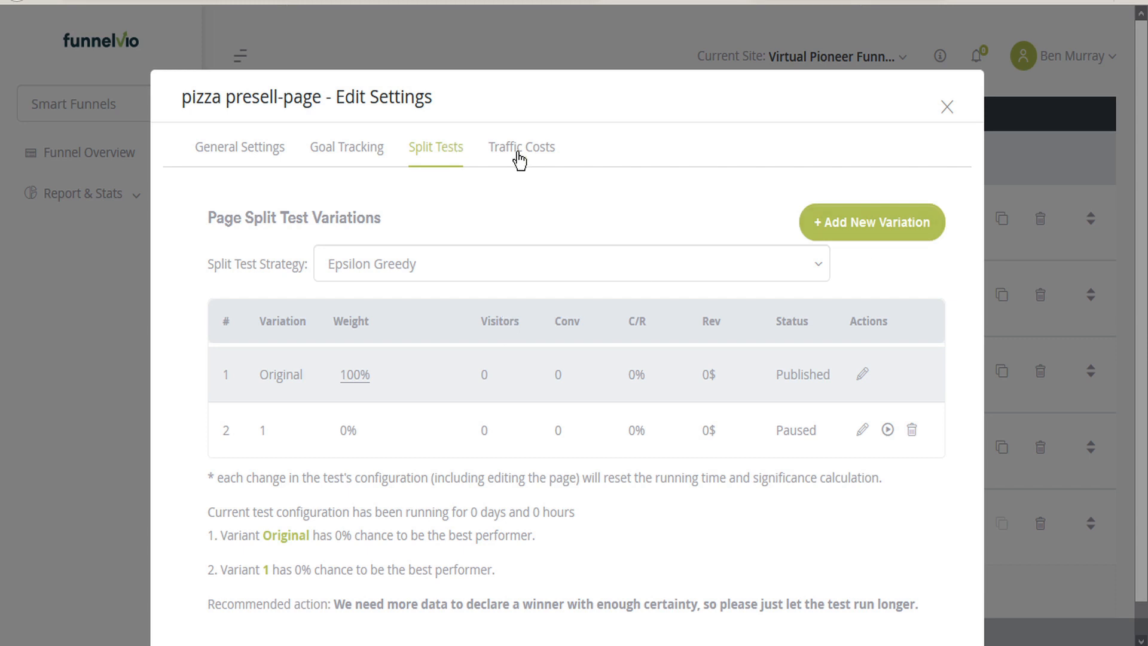
Review the presell page's traffic cost settings, cancel them, and view the live presell page
click(527, 154)
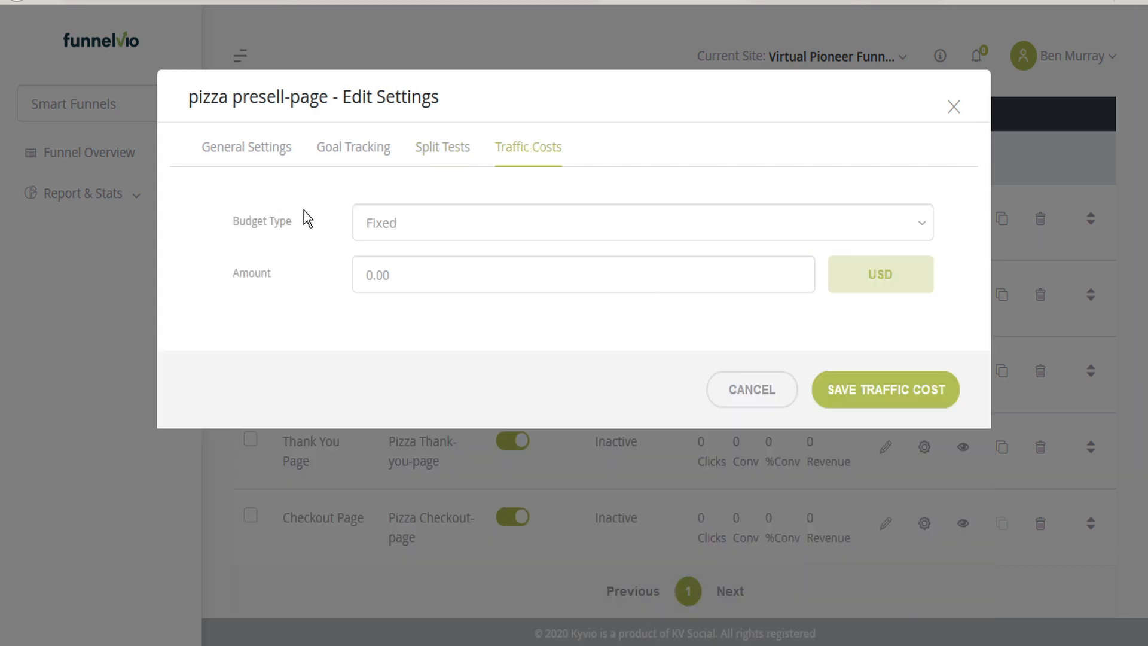
click(748, 397)
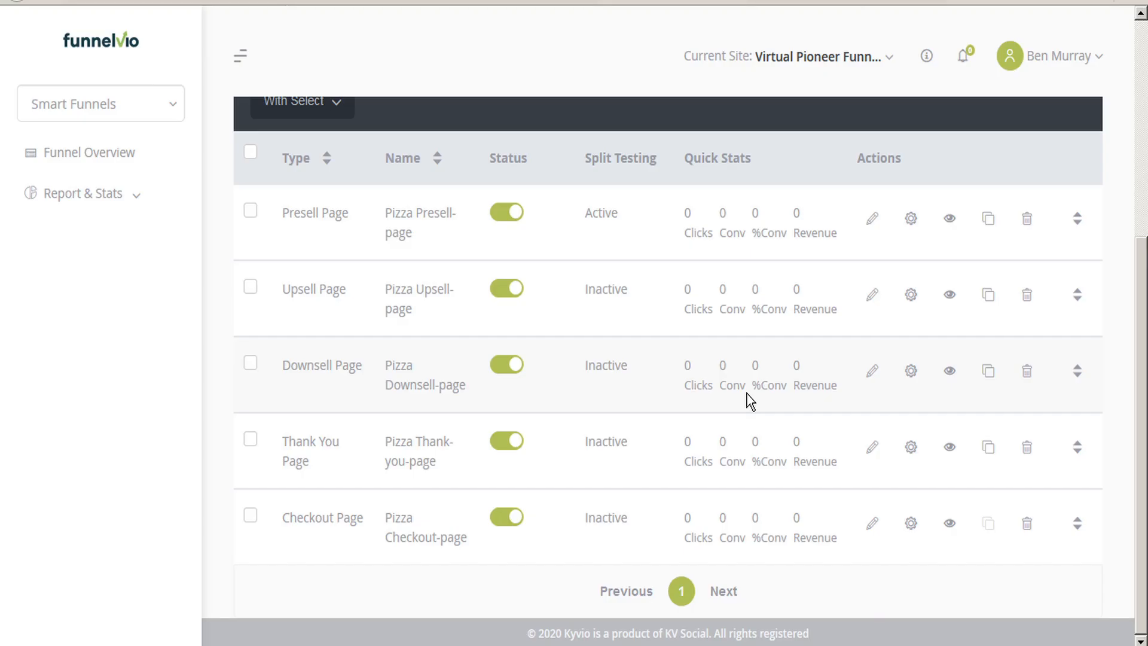
click(949, 219)
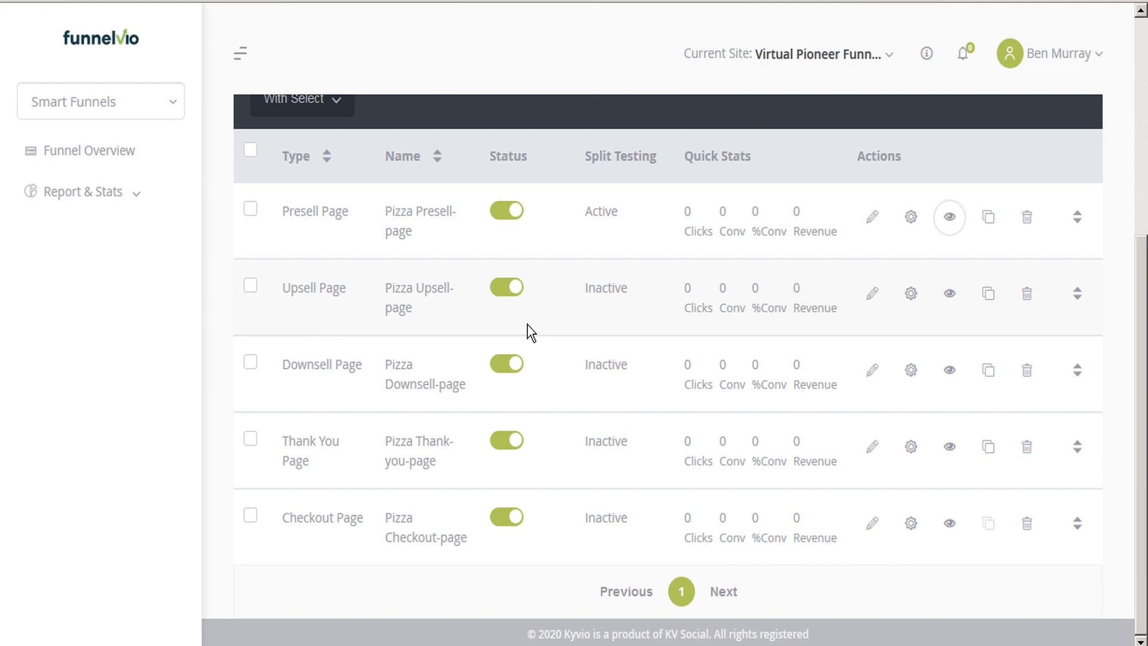
Move the Presell Page below the Upsell Page in the pizza funnel's page order
scroll(528, 325, up, 5)
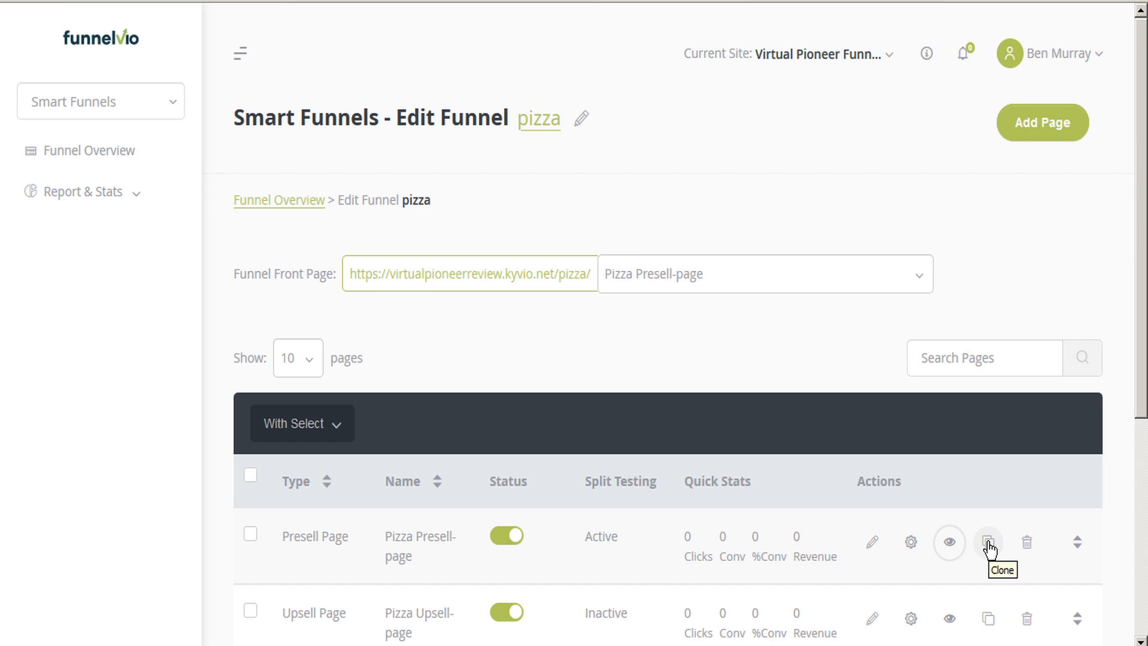
scroll(1073, 545, down, 1)
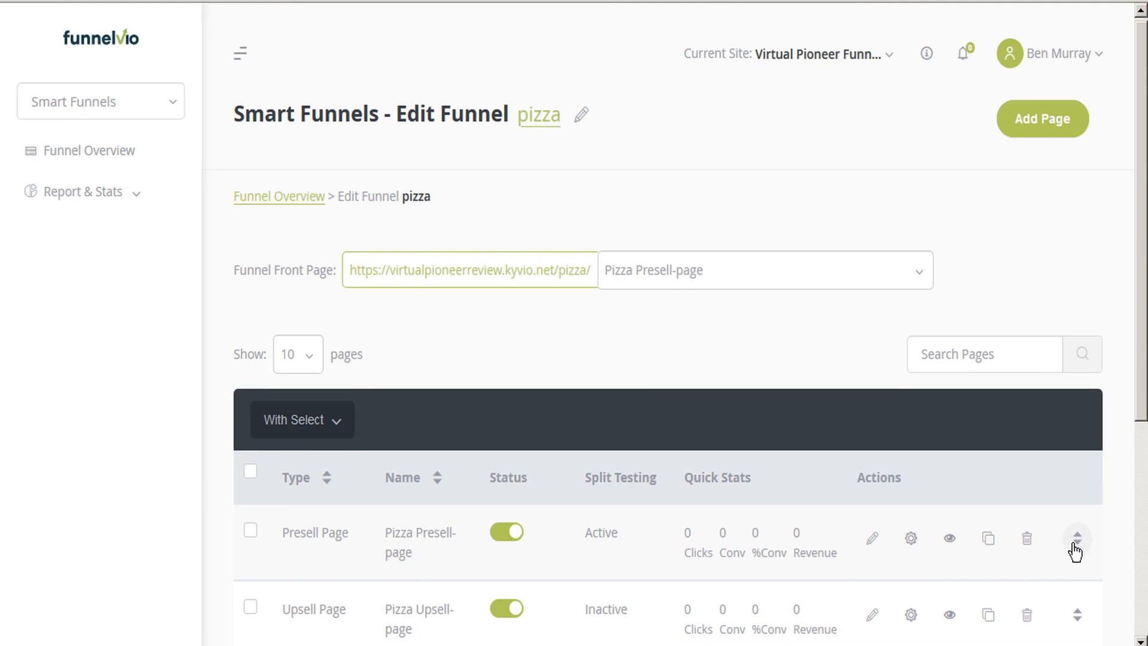
scroll(1074, 544, down, 3)
drag(1077, 360, 1075, 425)
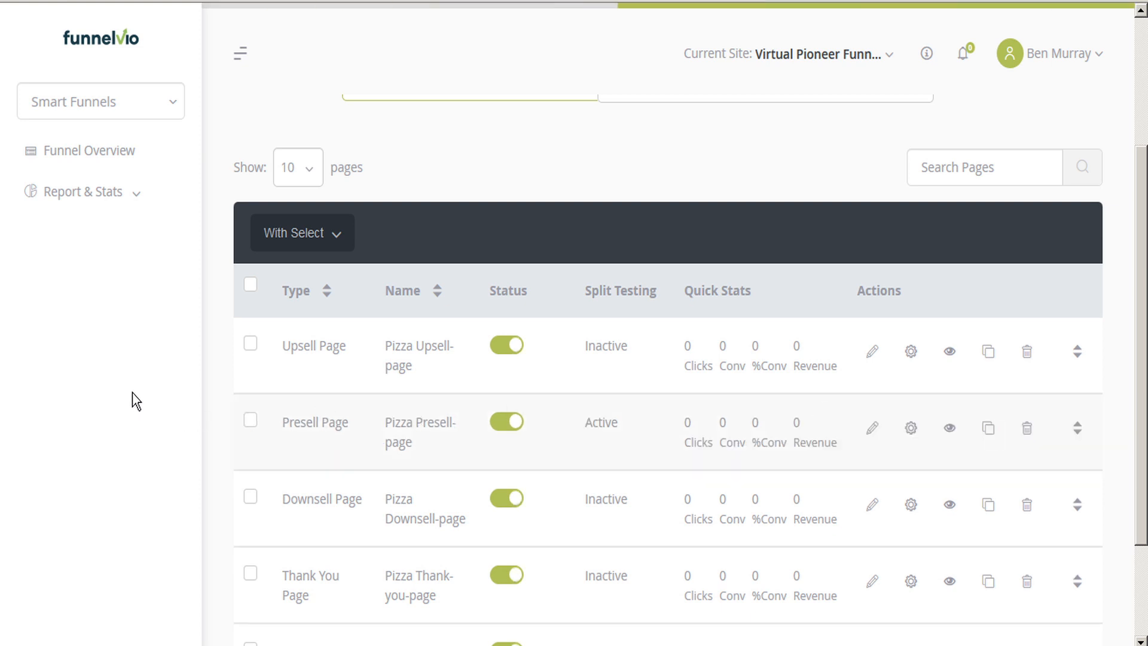
Switch to Smart Products, choose Digital Product as the first product's type, and continue to the product information
click(171, 106)
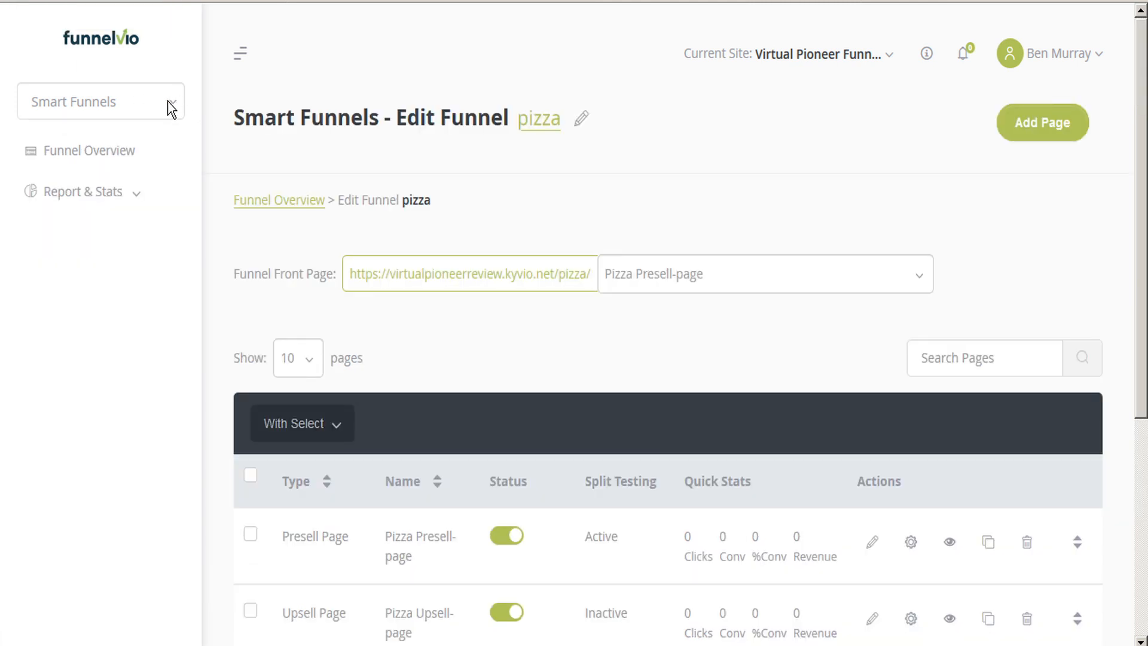
click(169, 103)
click(98, 211)
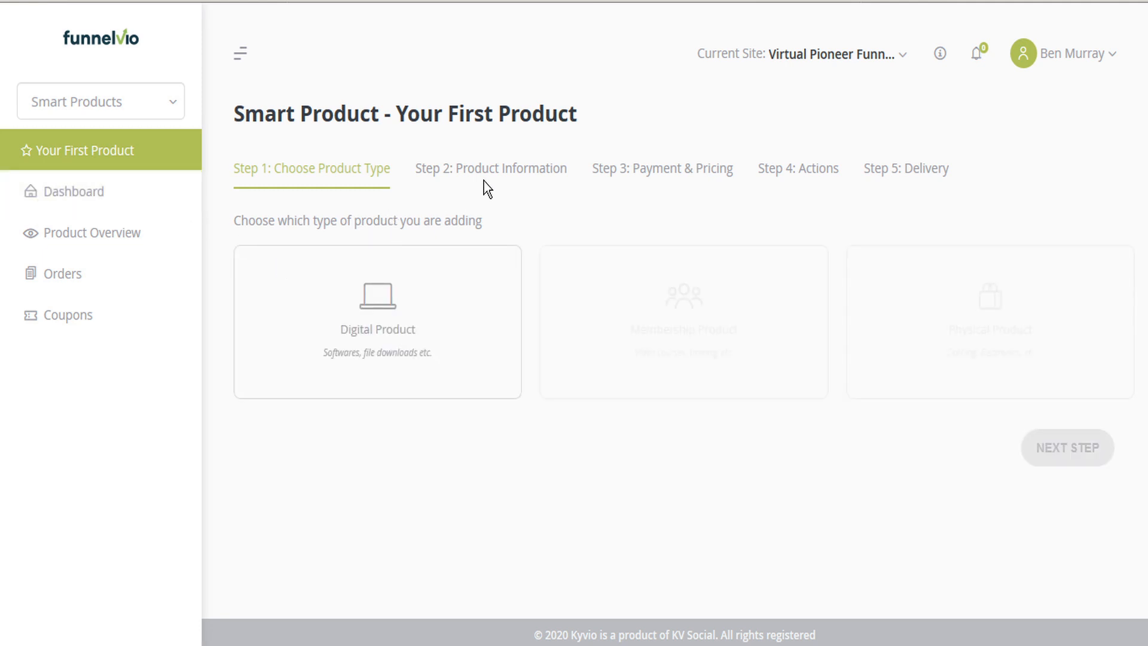
click(395, 306)
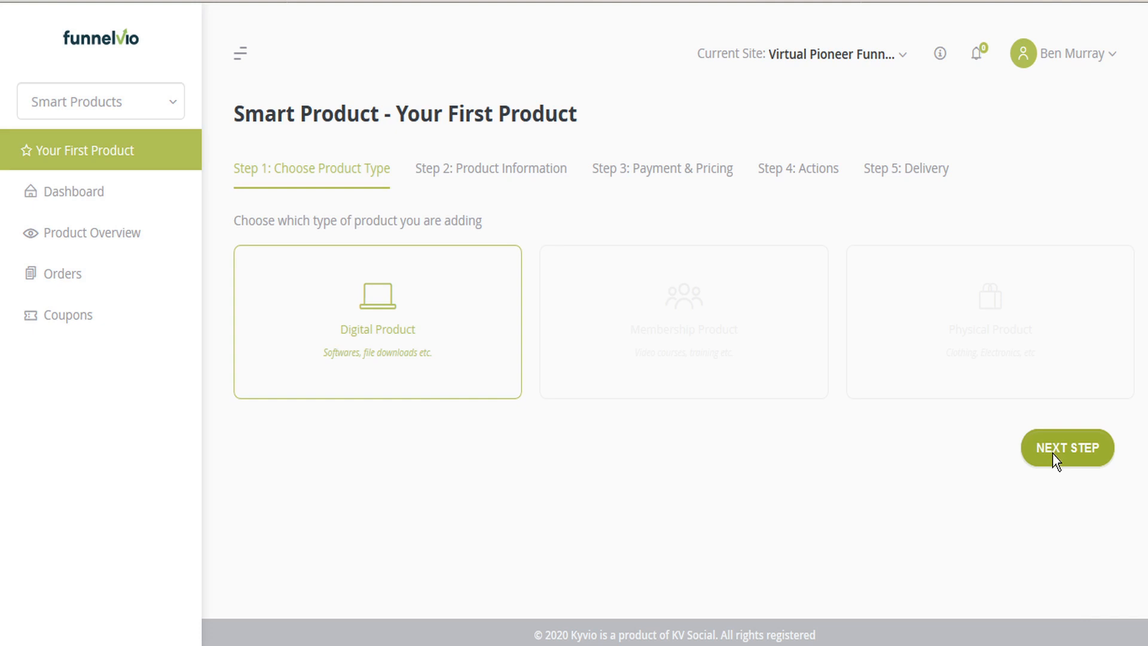
click(1054, 456)
Name the product "test", review the remaining product information options, and continue to Payment & Pricing
click(506, 259)
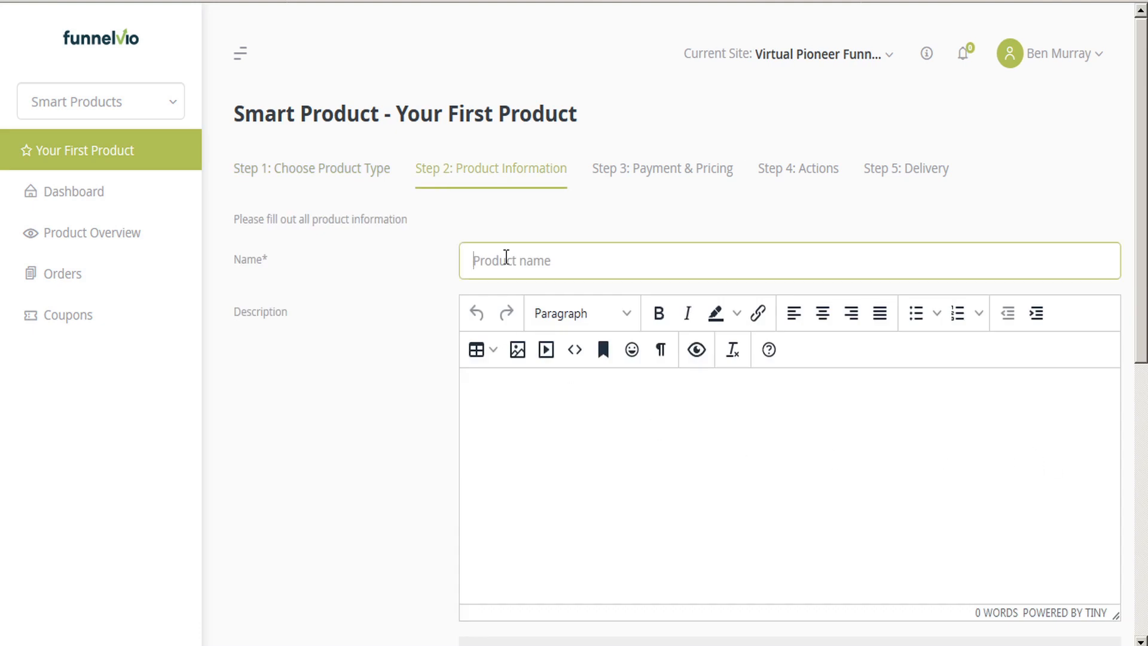
text(test)
scroll(550, 296, down, 3)
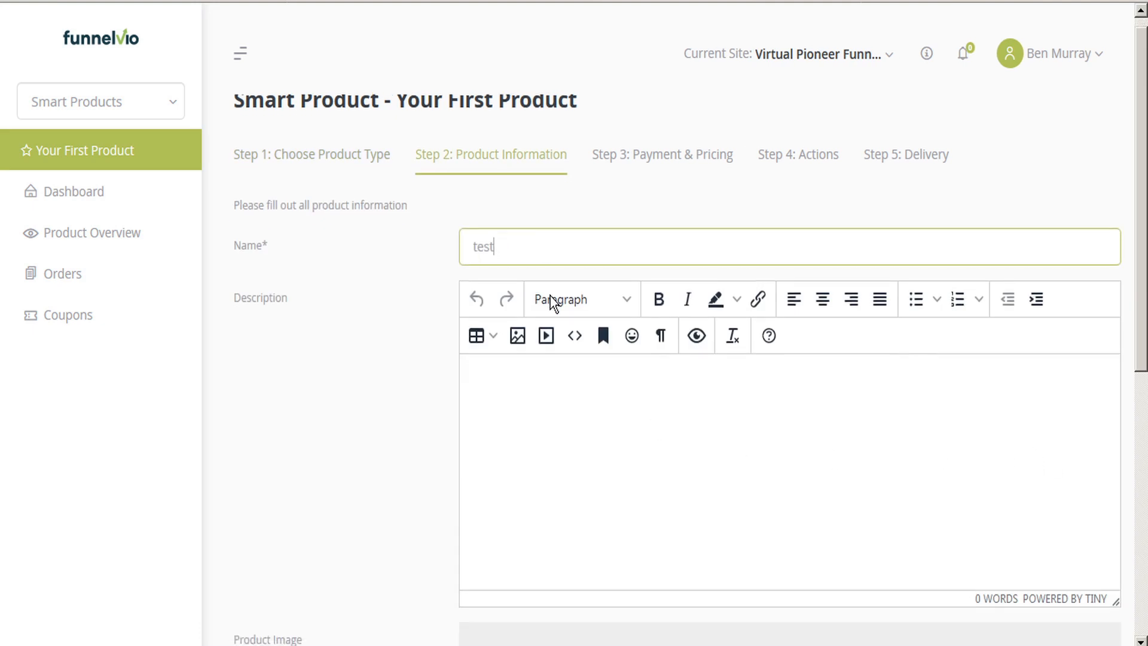
scroll(556, 315, down, 5)
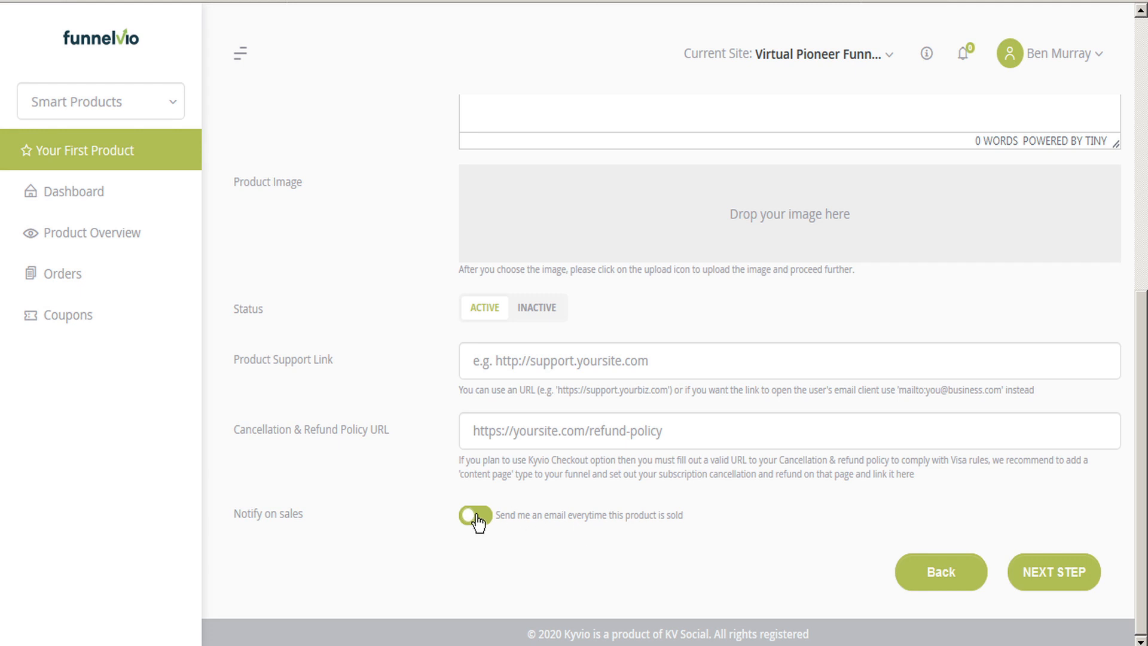
click(1038, 569)
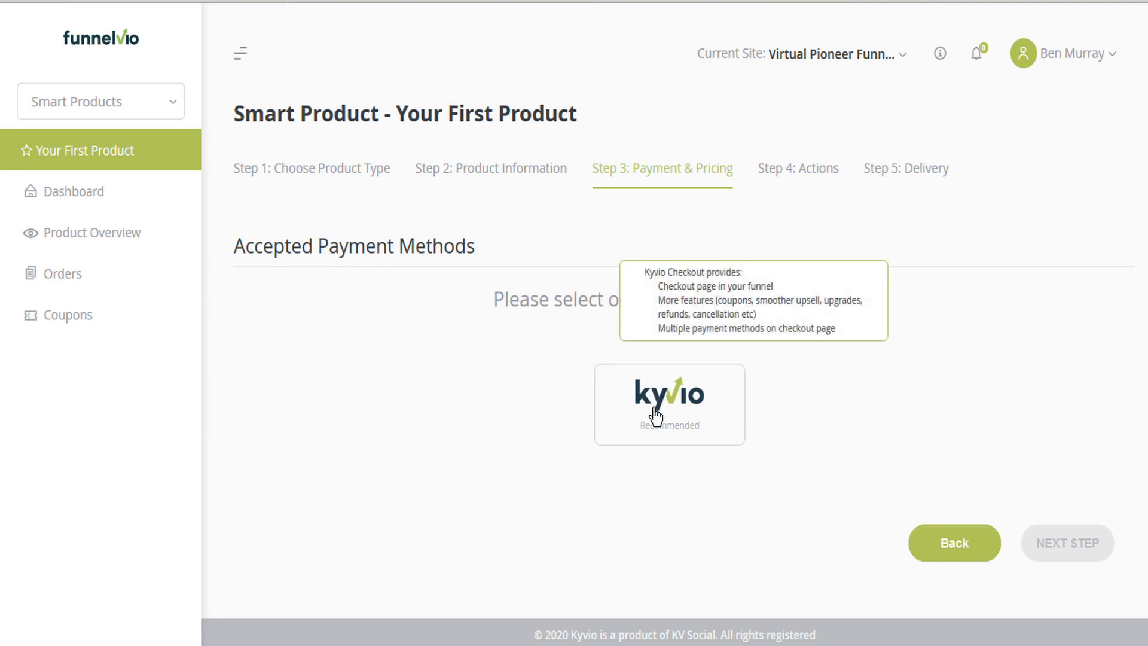
Choose Kyvio as the product's payment provider and select the "test" PayPal account
click(682, 401)
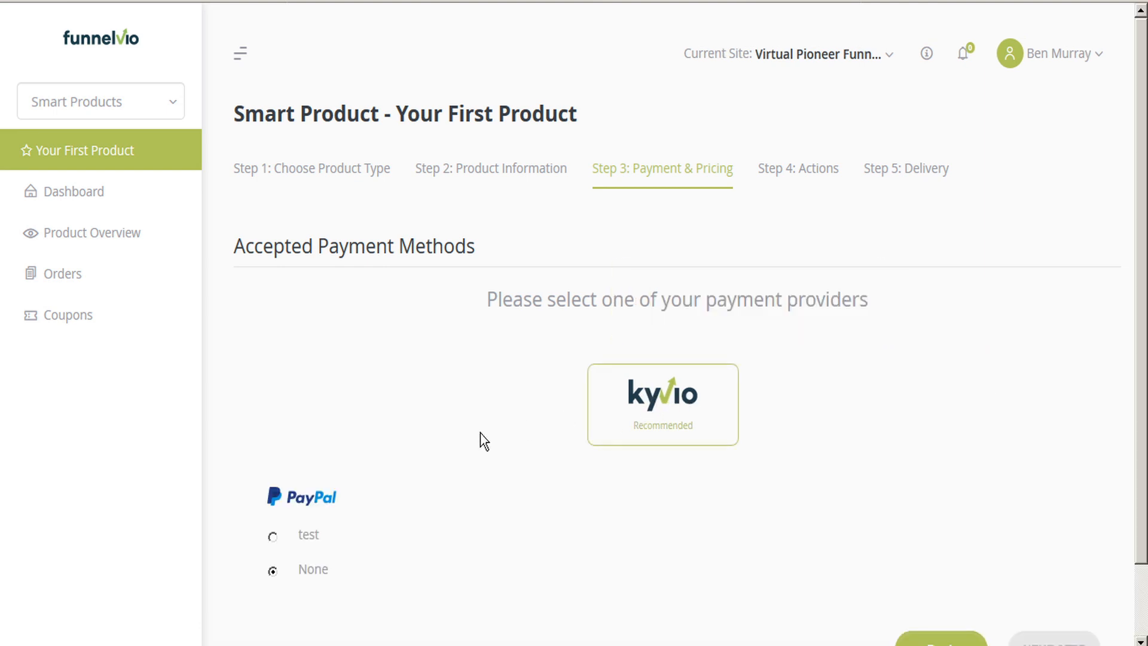
scroll(479, 439, down, 1)
click(311, 467)
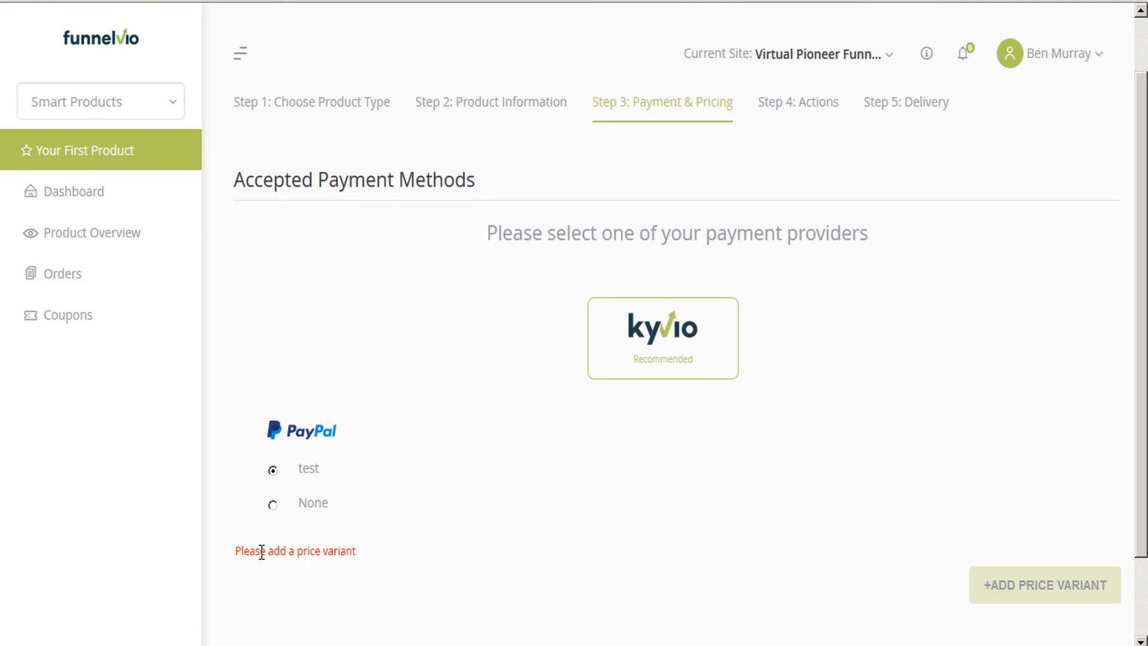
Add a price variant to the product and name it "test"
click(1054, 596)
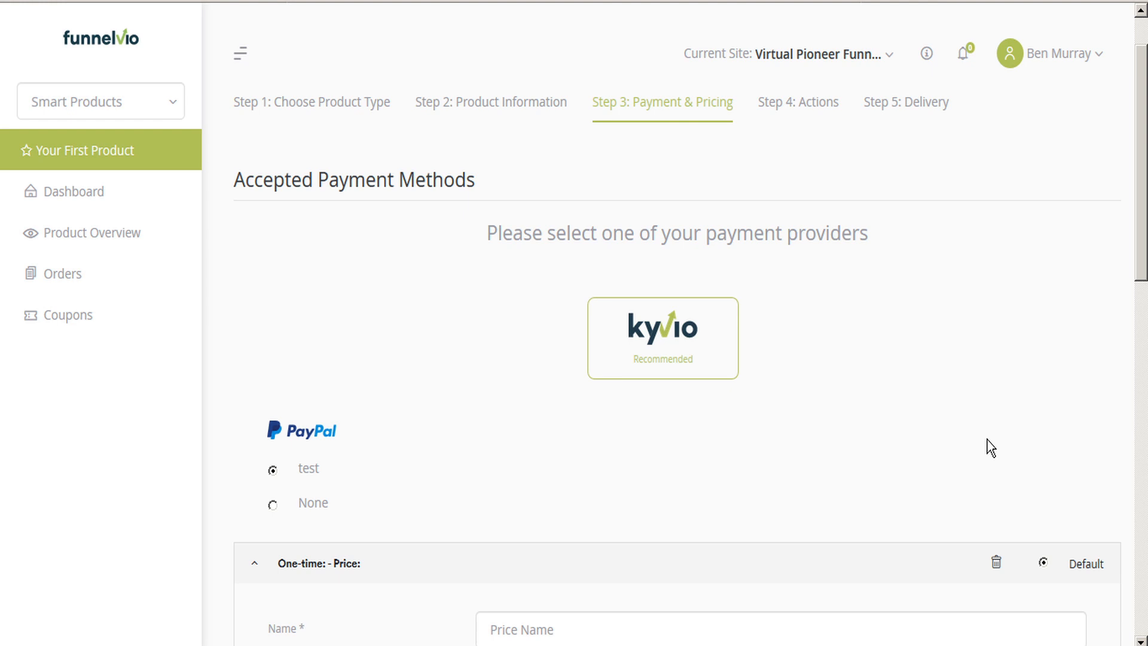
scroll(902, 325, down, 5)
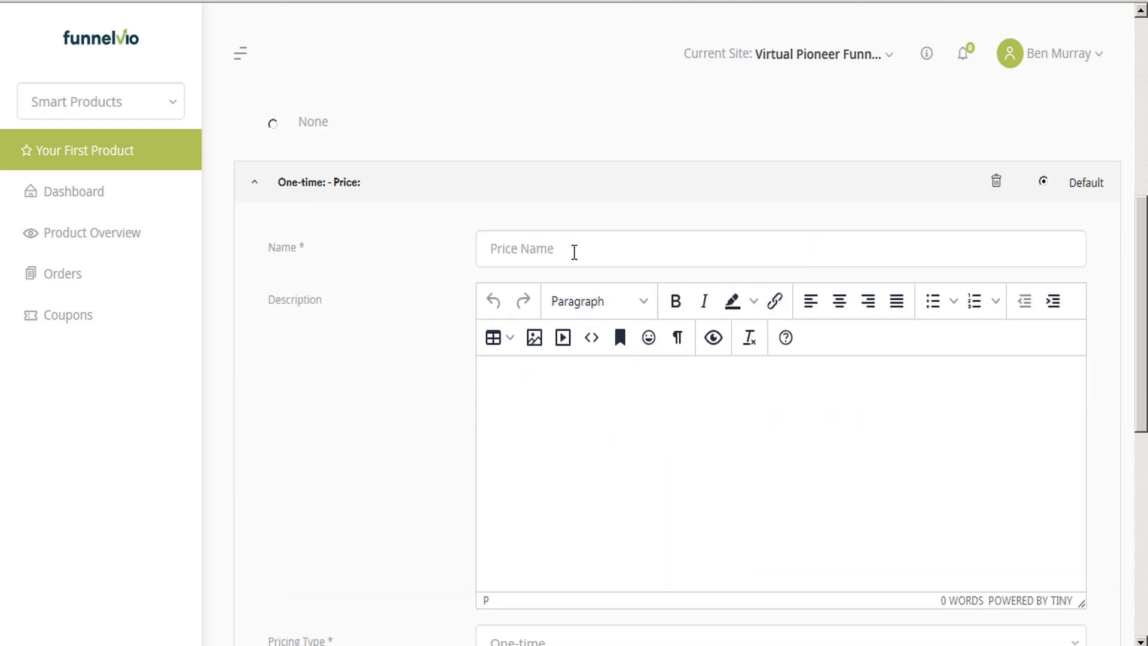
click(574, 251)
text(test)
Review the price variant's available pricing types and thank you page choices without changing either selection
scroll(576, 302, down, 3)
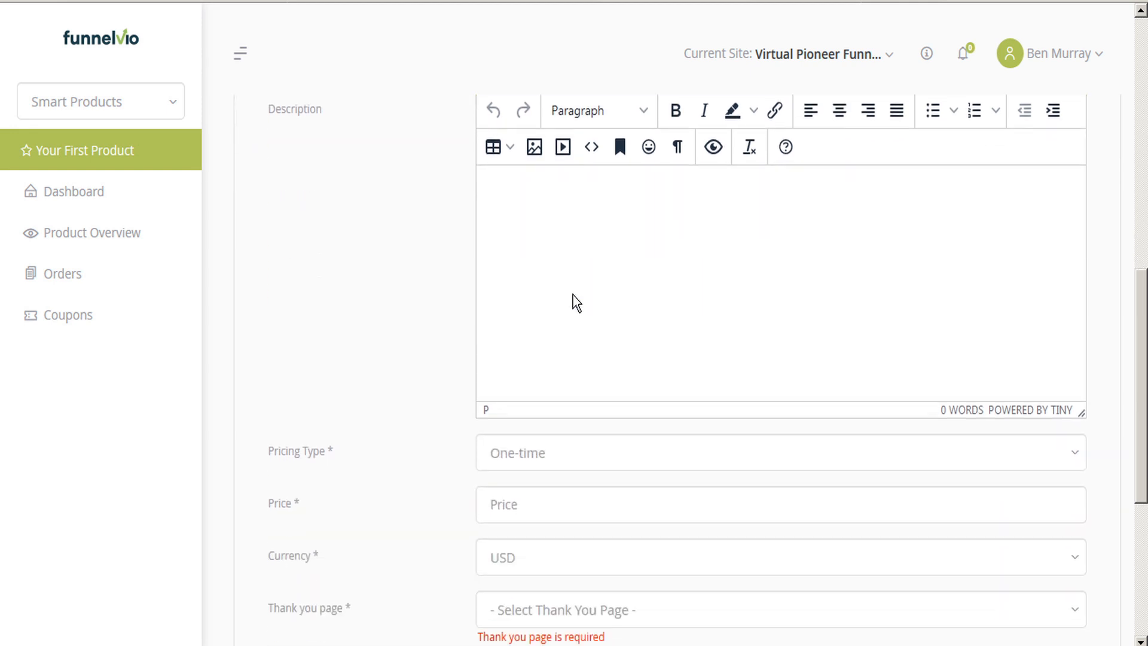
scroll(574, 302, down, 3)
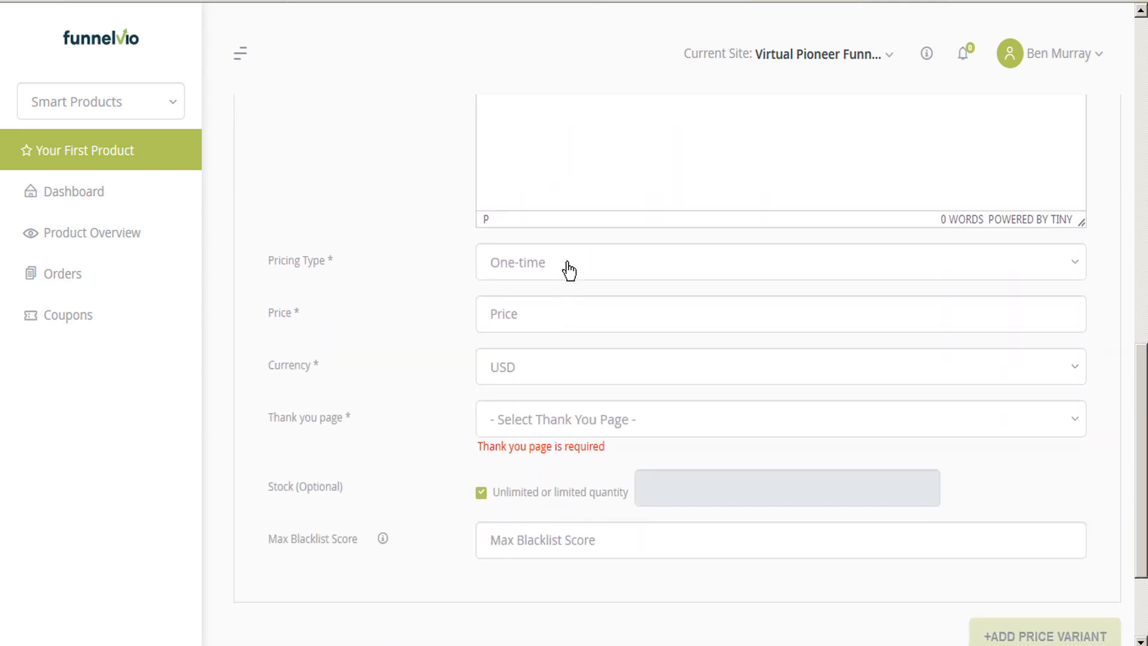
click(568, 271)
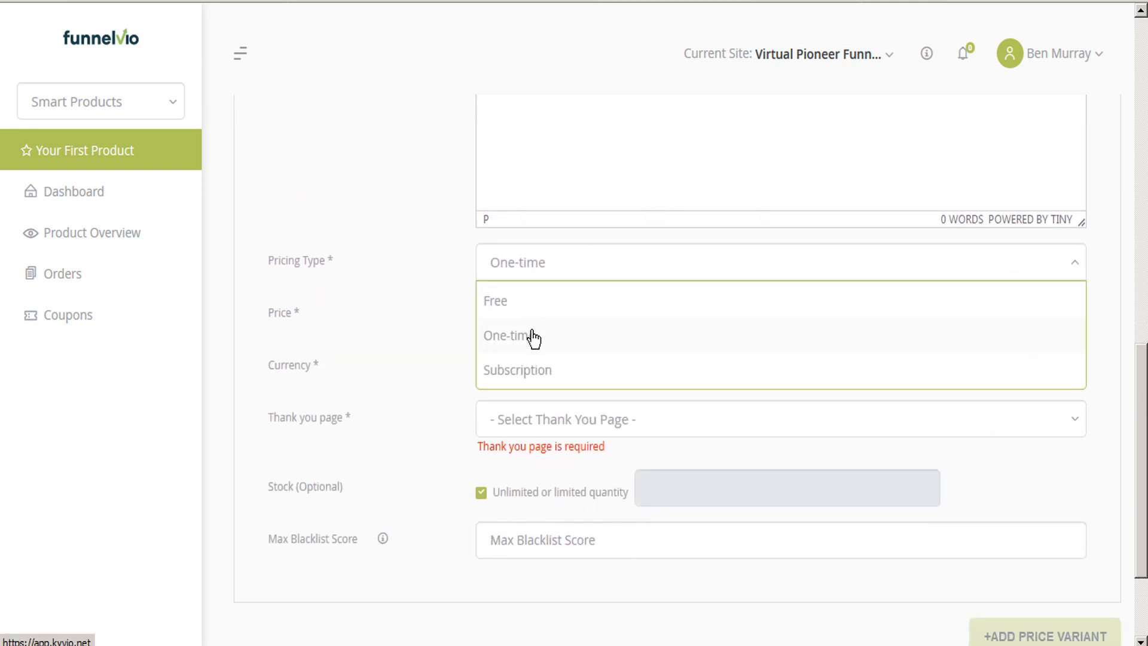
click(443, 309)
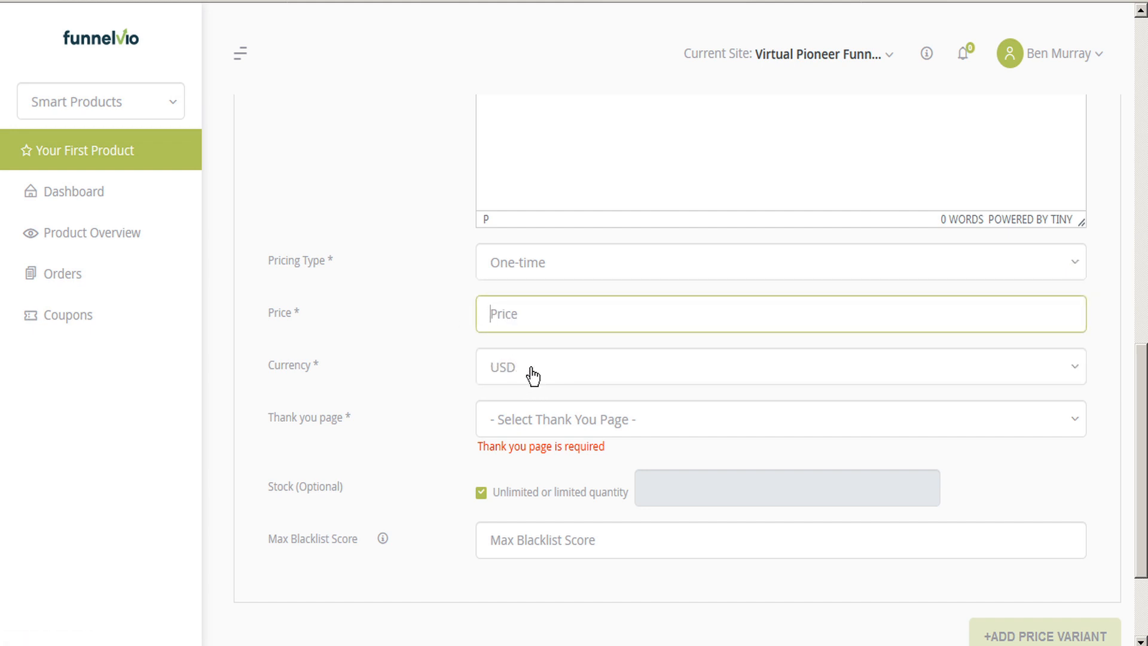
click(633, 437)
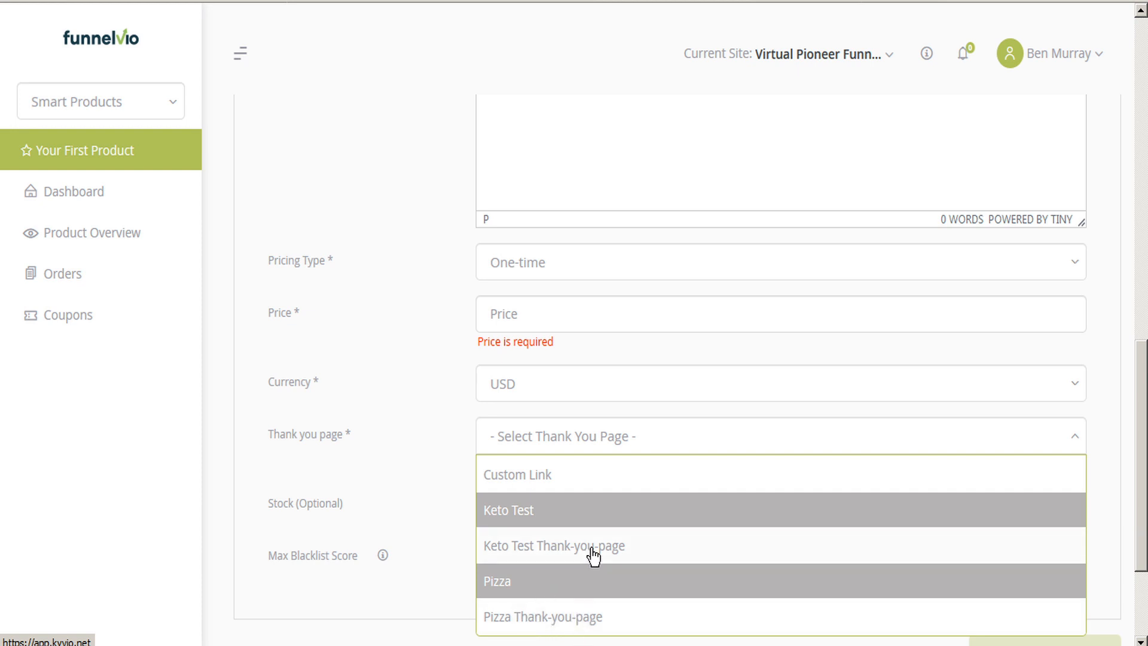
click(440, 423)
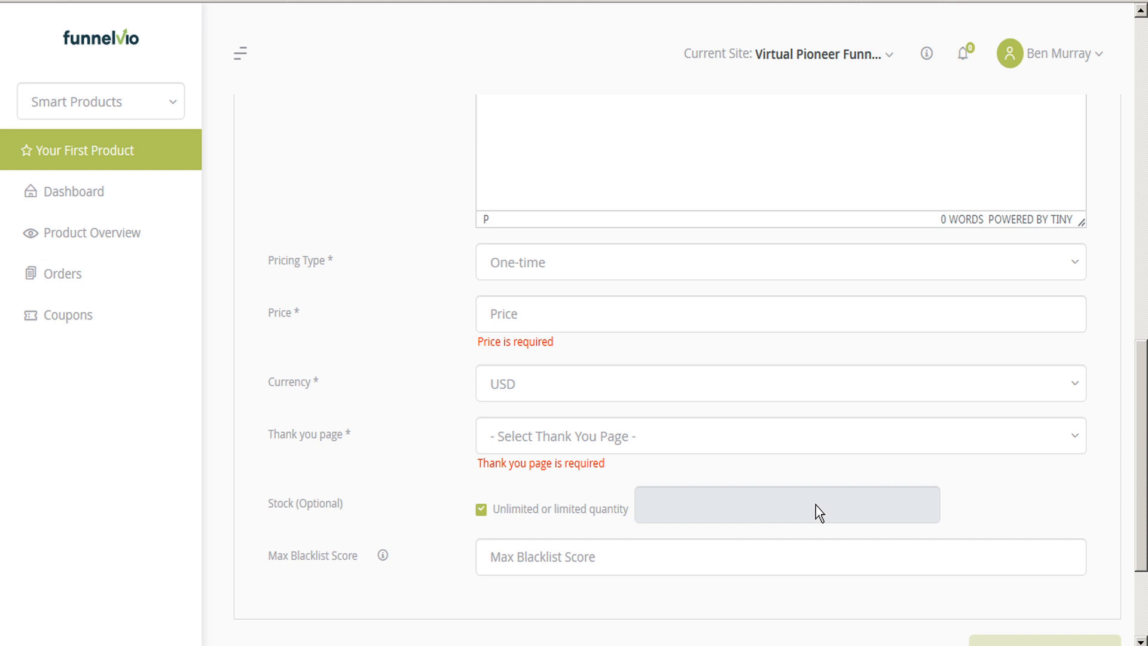
Turn off unlimited stock for the price variant and set the quantity to 1000
click(482, 510)
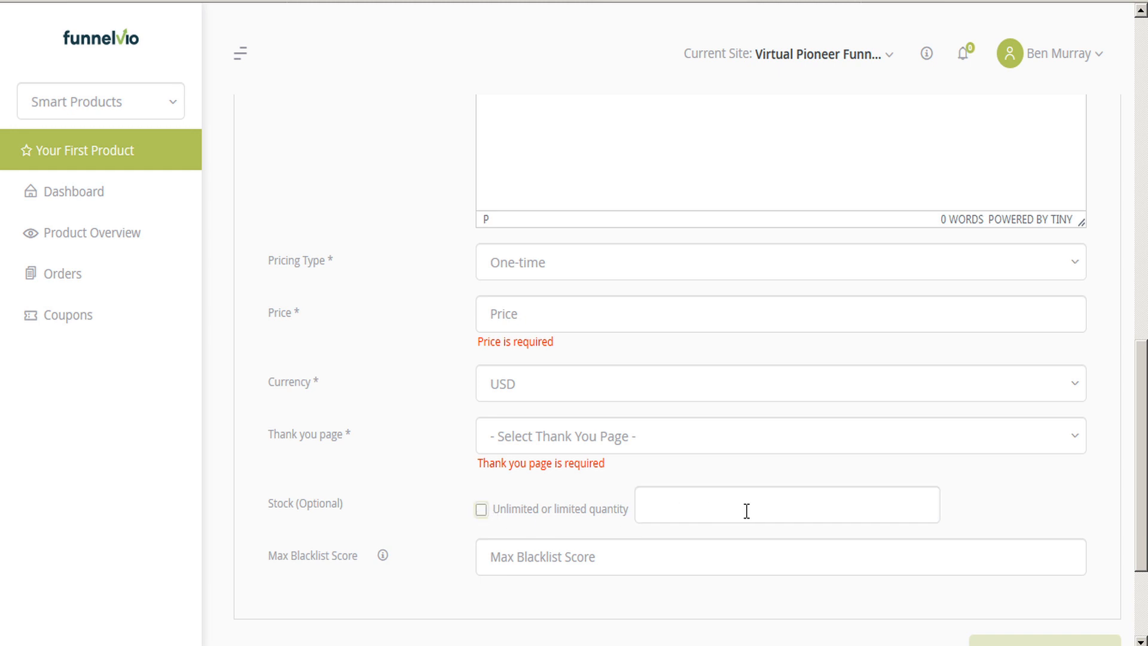
click(666, 509)
text(1000)
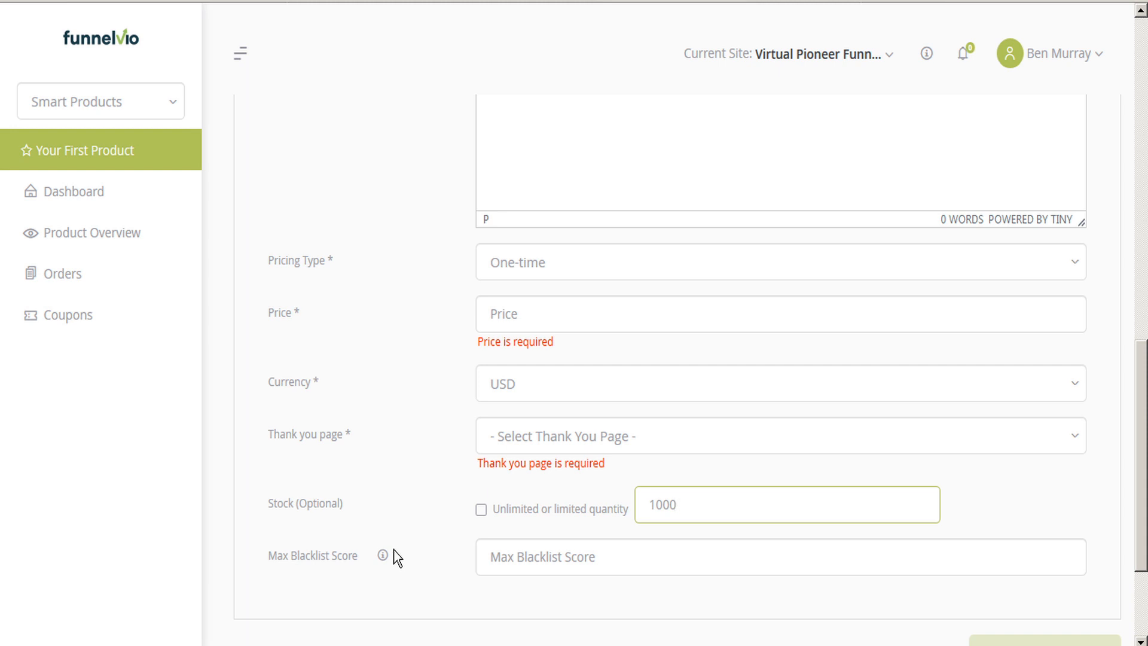
Check the explanation of the Max Blacklist Score and set the score to 5
mouse_move(382, 557)
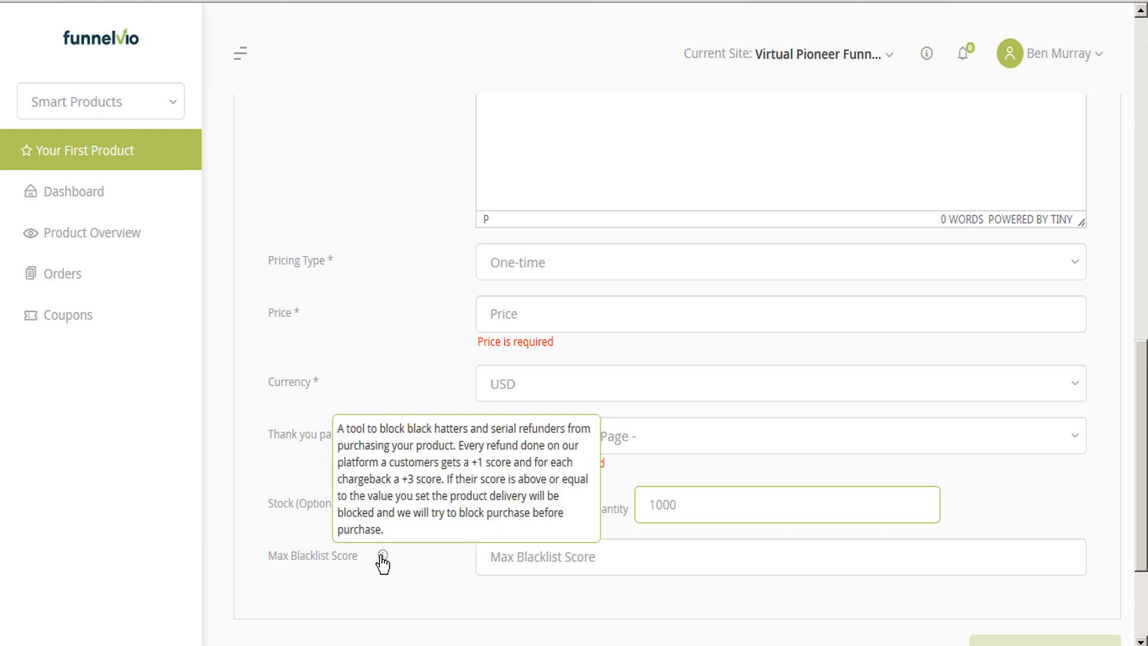
click(562, 557)
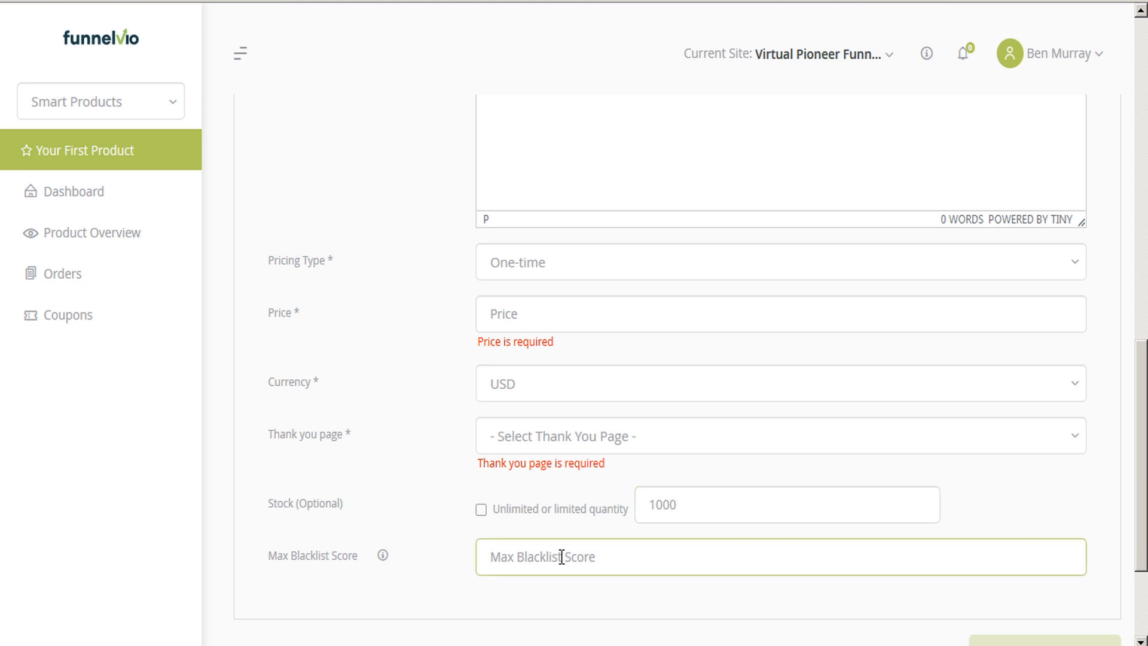
text(5)
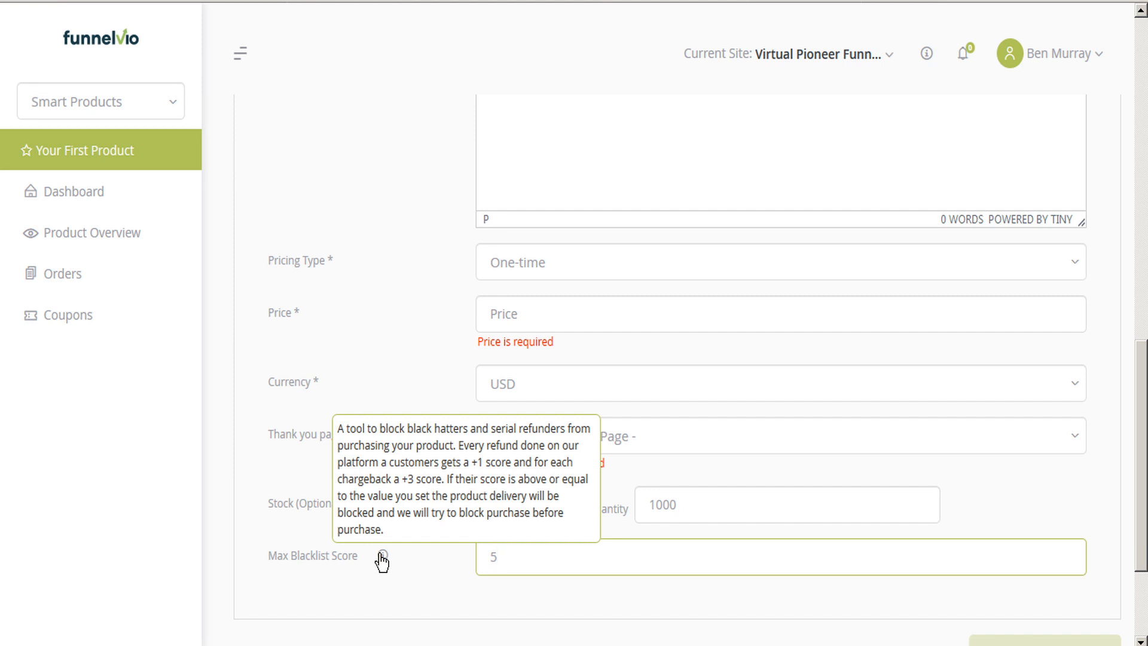
click(426, 589)
scroll(424, 583, down, 3)
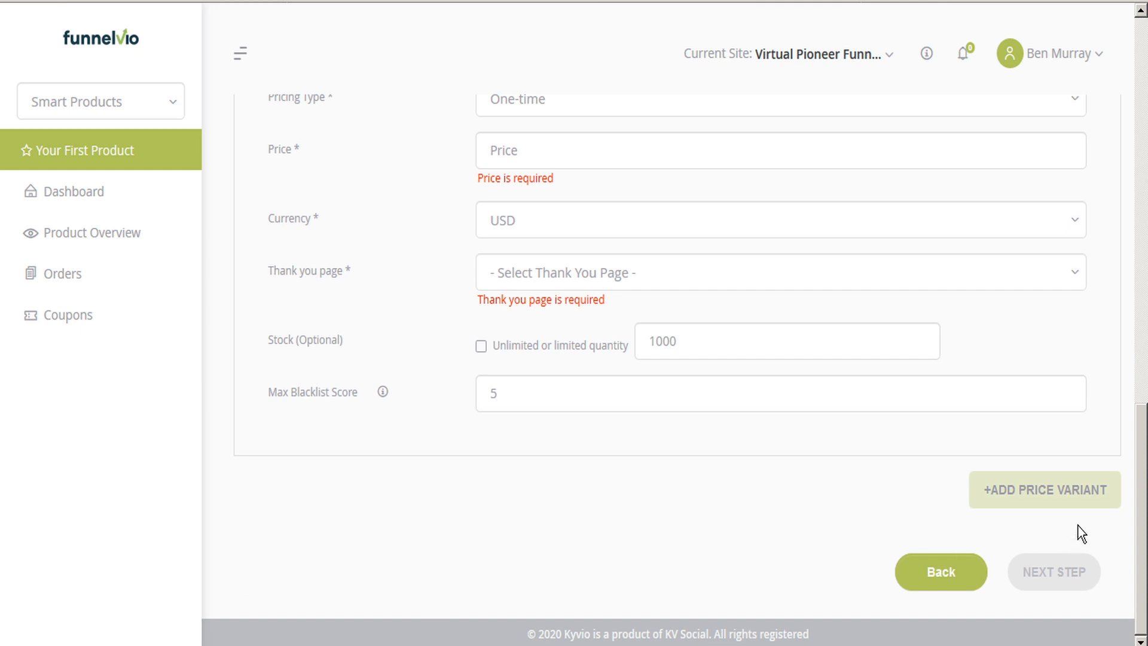